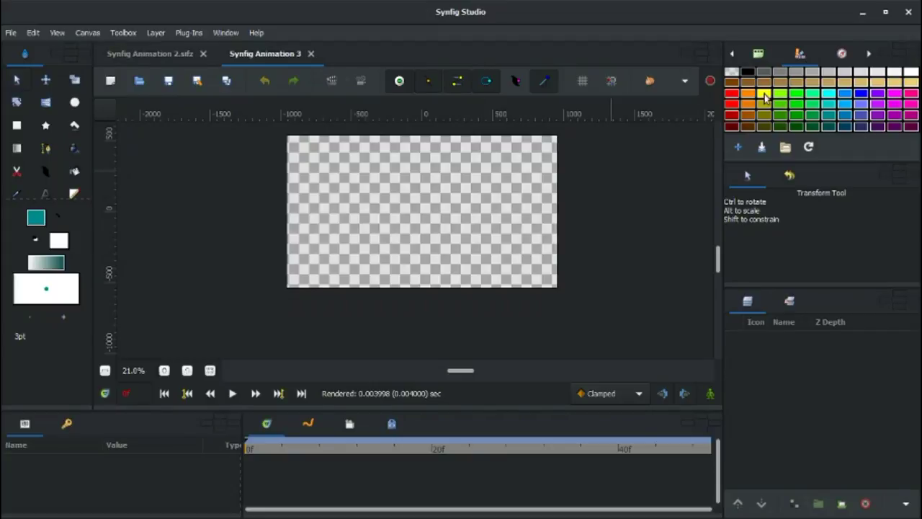
Step: Fill the canvas with an orange sky rectangle and draw a yellow sun circle
drag(273, 129, 577, 329)
click(764, 93)
click(74, 101)
mouse_move(309, 185)
mouse_down()
mouse_move(427, 199)
mouse_move(391, 169)
mouse_up()
Step: Set the fill colour to a very dark, low-brightness red
click(16, 79)
double_click(58, 240)
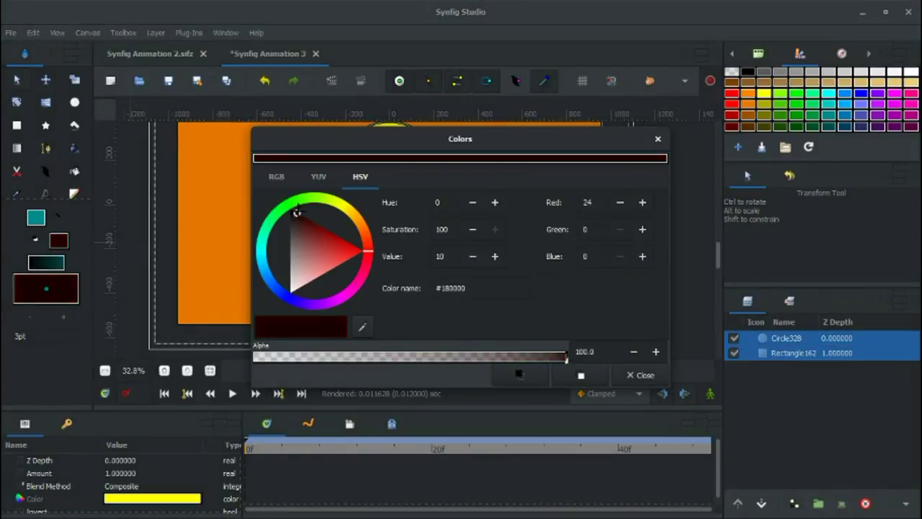
click(655, 140)
click(45, 147)
click(508, 303)
click(508, 206)
Step: Draw the thin dark pillar at the bottom centre and select the orange background layer
click(17, 125)
drag(469, 197, 479, 317)
key(alt+a)
click(525, 266)
scroll(524, 266, up, 5)
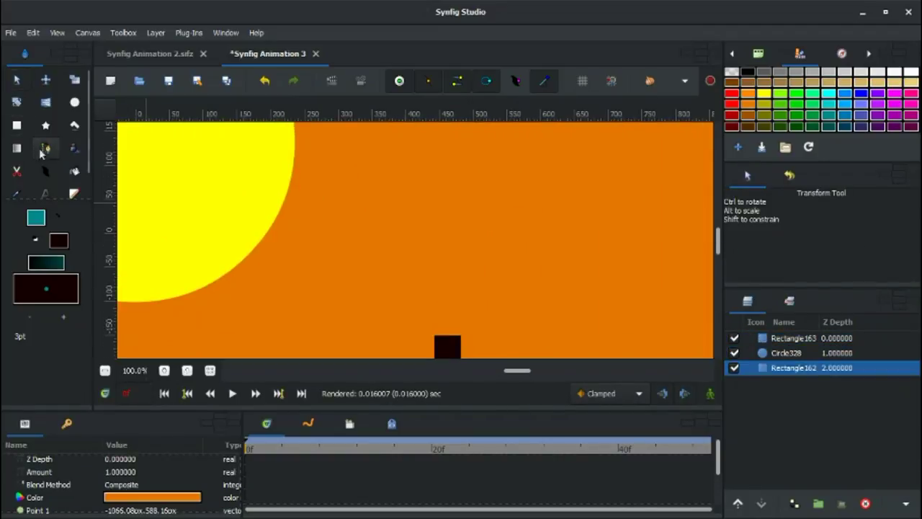
Step: Draw the warrior's legs as a closed dark spline region on the pillar
key(alt+b)
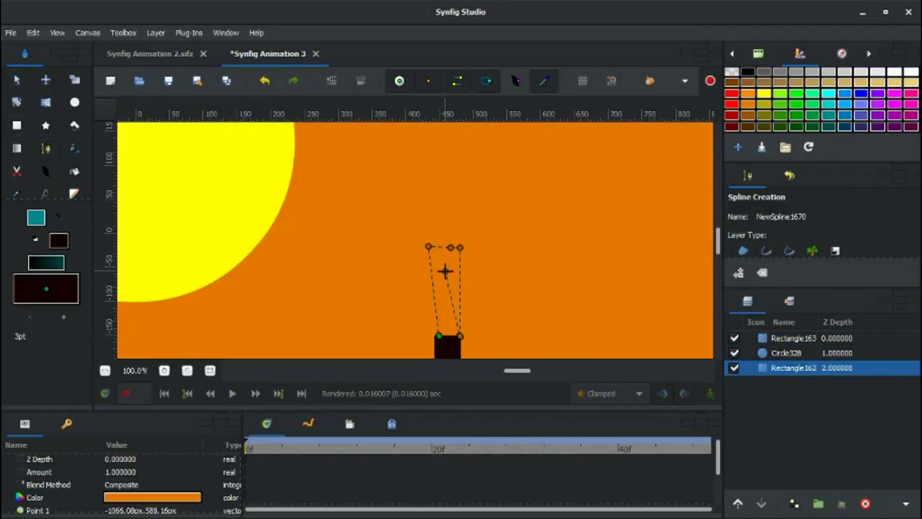
scroll(460, 242, up, 2)
click(412, 254)
key(alt+a)
Step: Draw the torso as a closed spline region starting at the legs' corner
key(alt+b)
click(463, 254)
scroll(434, 218, up, 2)
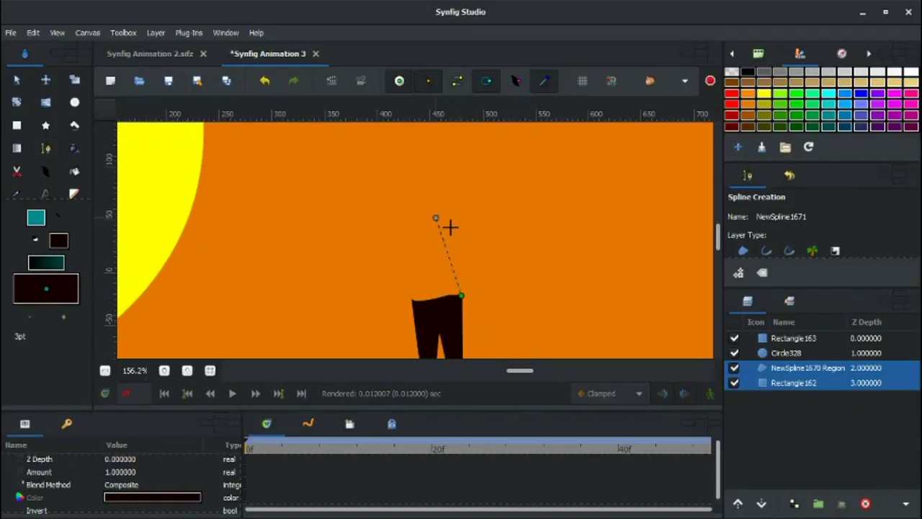
scroll(457, 259, up, 1)
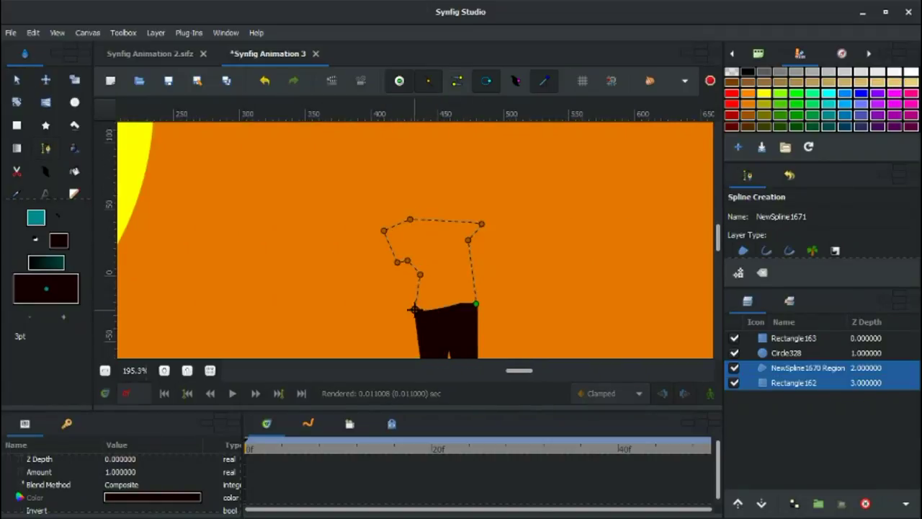
click(412, 315)
key(alt+a)
Step: Draw the warrior's head as a closed spline region
click(46, 149)
scroll(461, 230, up, 2)
click(430, 211)
click(476, 213)
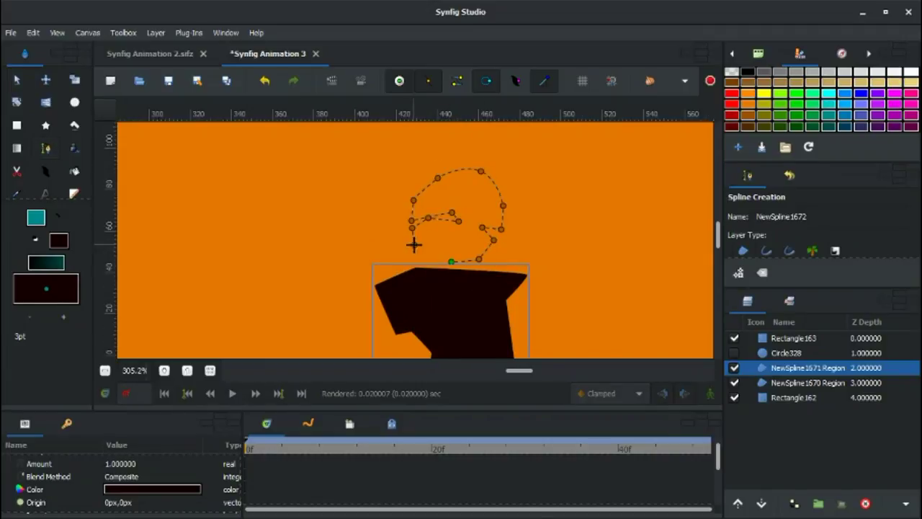
click(451, 262)
key(alt+a)
Step: Draw the shoulder armour as a closed spline region
scroll(527, 247, down, 2)
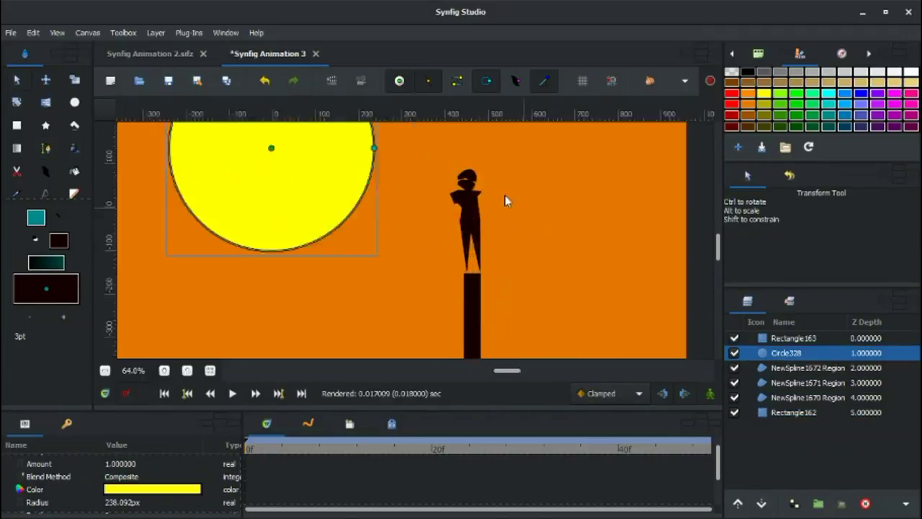
scroll(506, 199, up, 2)
key(alt+b)
click(328, 250)
click(313, 265)
click(316, 296)
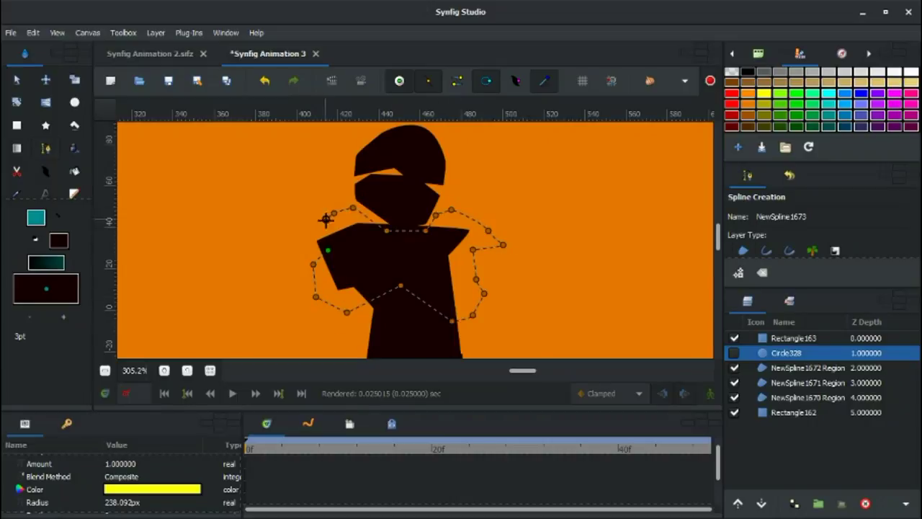
click(328, 250)
key(alt+a)
Step: Draw the left and right horns as filled spline regions
scroll(399, 237, up, 3)
key(alt+b)
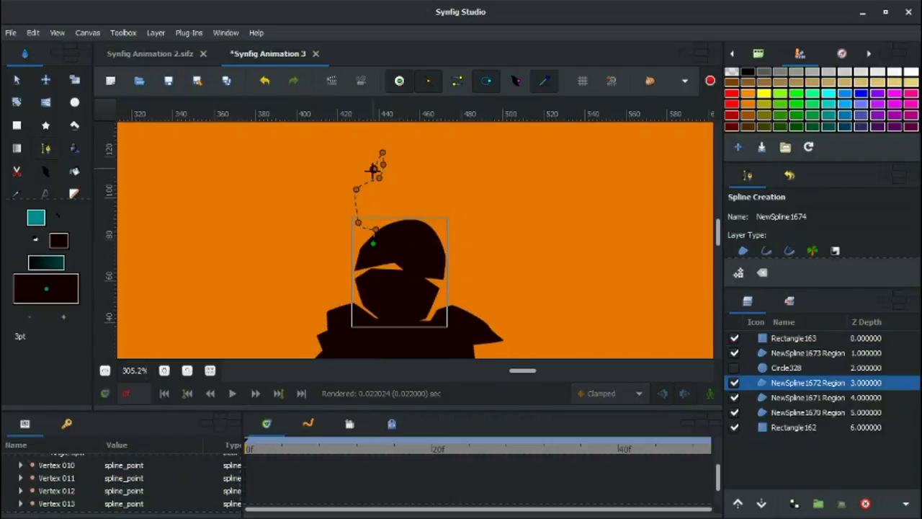
click(358, 249)
key(alt+a)
key(alt+b)
click(452, 229)
click(430, 186)
click(422, 155)
key(alt+a)
Step: Draw the cape flaring from the waist as a filled spline region
scroll(478, 288, down, 2)
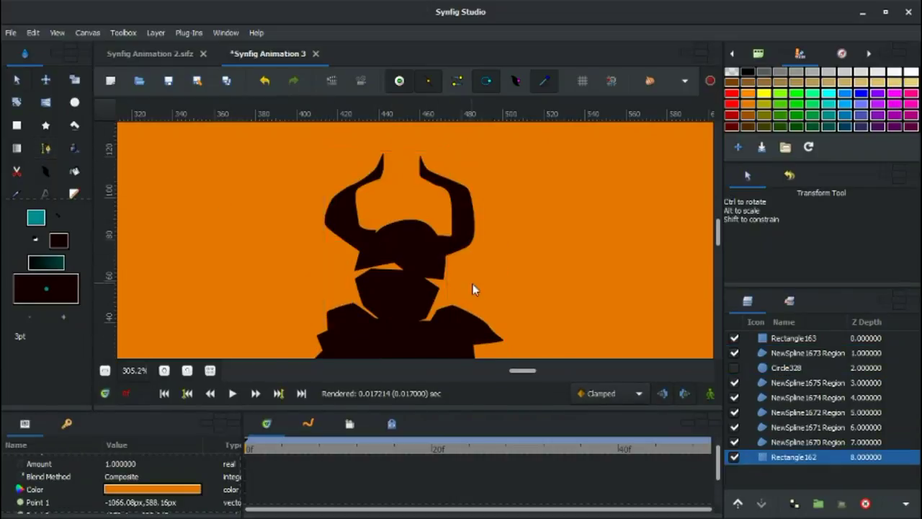
key(alt+b)
click(412, 240)
click(386, 279)
click(376, 316)
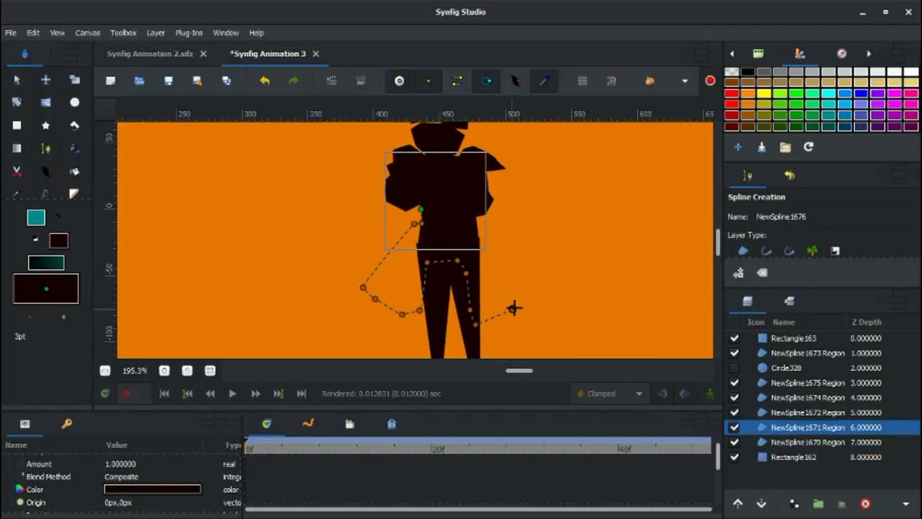
key(alt+a)
Step: Save the animation as dragonwarrior.sifz
click(262, 147)
key(ctrl+s)
key(Escape)
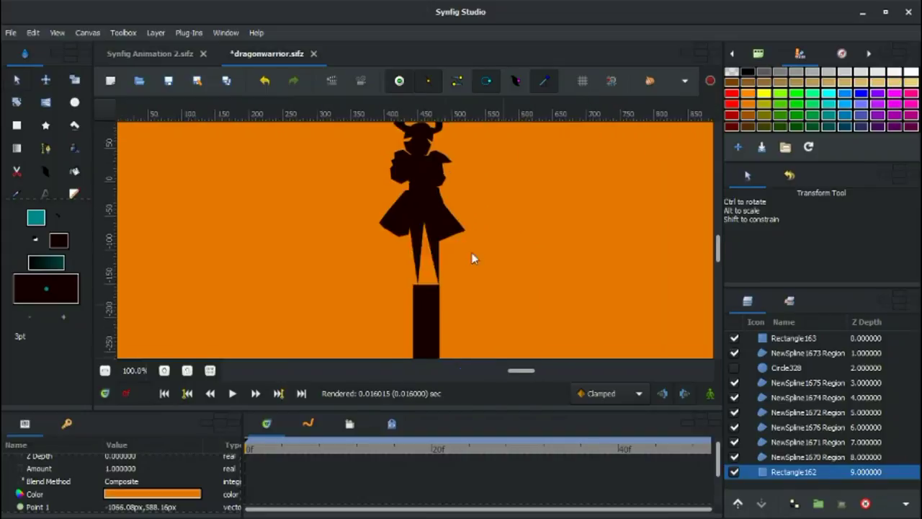
Step: Draw the warrior's sword as a closed spline region
scroll(472, 259, up, 2)
key(alt+b)
click(379, 210)
click(488, 342)
key(alt+a)
Step: Add the trailing streamer shape to the warrior's right, discarding an unfinished outline
key(alt+b)
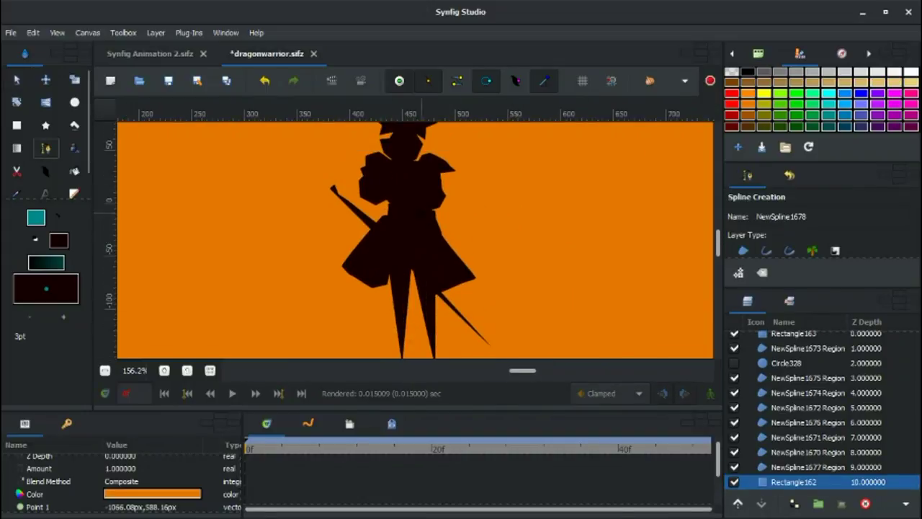
key(alt+a)
scroll(508, 200, down, 1)
key(alt+b)
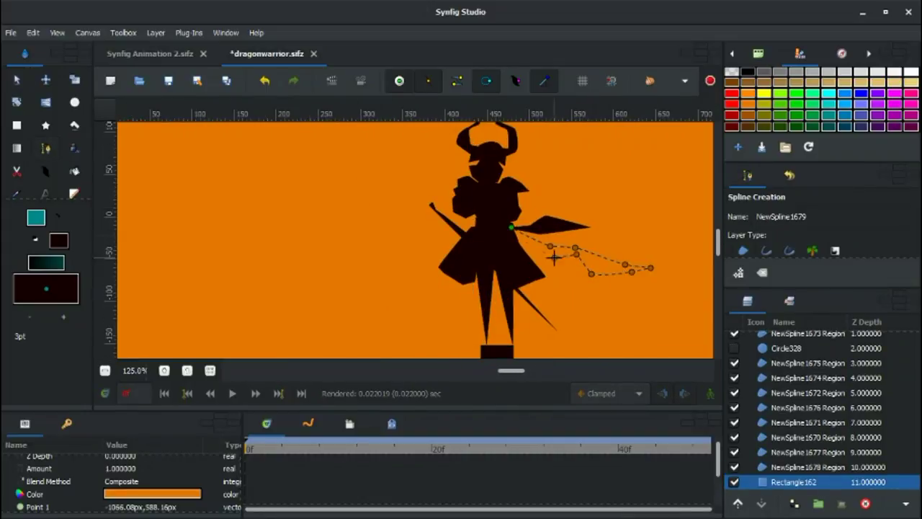
key(alt+a)
scroll(576, 254, down, 5)
scroll(389, 288, up, 7)
Step: Refine the top of the pillar with a spline outline
key(alt+b)
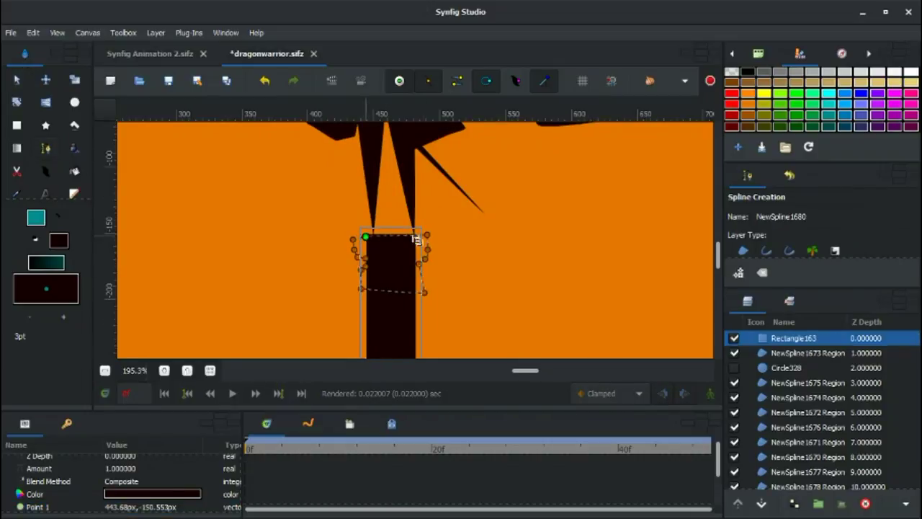
key(alt+a)
scroll(468, 247, down, 6)
scroll(399, 193, up, 11)
Step: Add a four-point yellow helmet detail across the head
click(398, 192)
key(alt+b)
scroll(511, 206, up, 1)
click(381, 185)
click(413, 195)
click(482, 196)
click(513, 185)
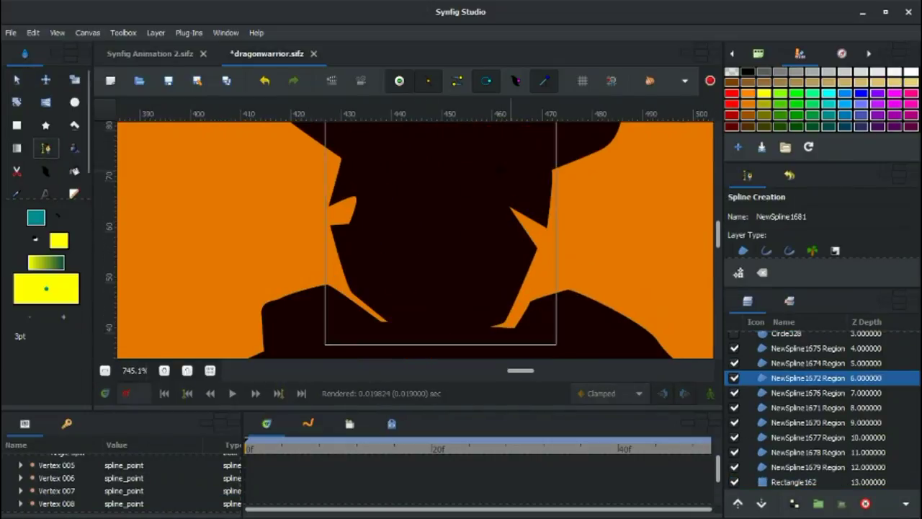
key(alt+a)
Step: Turn on animation mode
scroll(603, 215, down, 4)
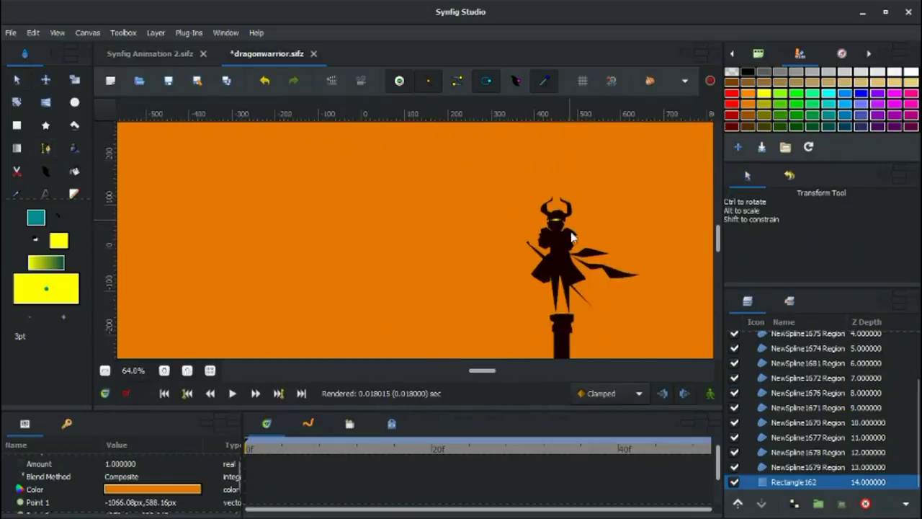
scroll(603, 214, down, 3)
scroll(406, 214, up, 12)
click(411, 216)
Step: Move to frame 8, then render and play a preview of the scarf animation
click(374, 247)
key(period)
key(period)
key(period)
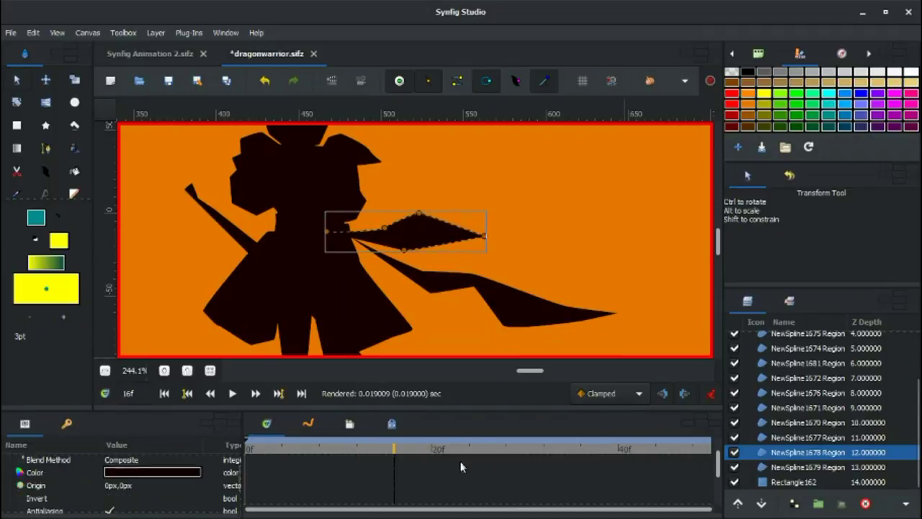
click(792, 482)
click(360, 80)
click(308, 341)
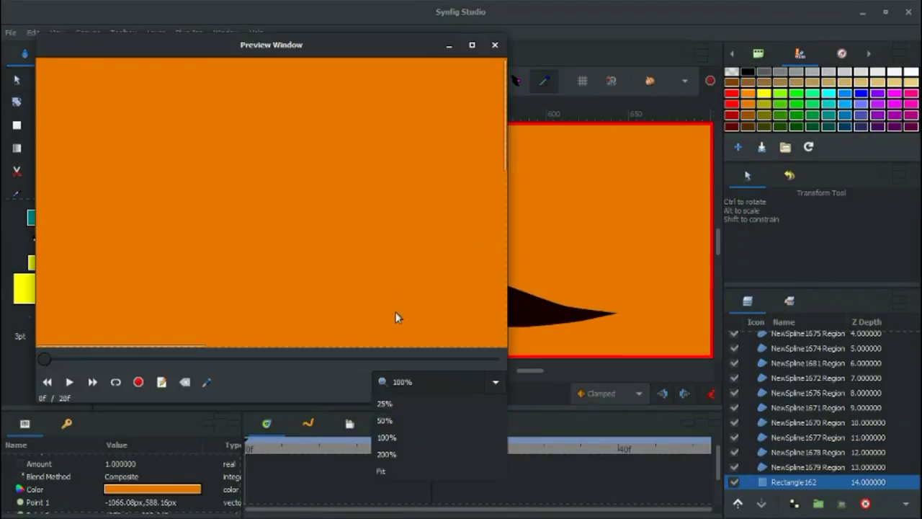
click(70, 383)
click(494, 48)
Step: Reshape the cape streamer at frames 4 and 16 and duplicate waypoints to frame 20
click(461, 281)
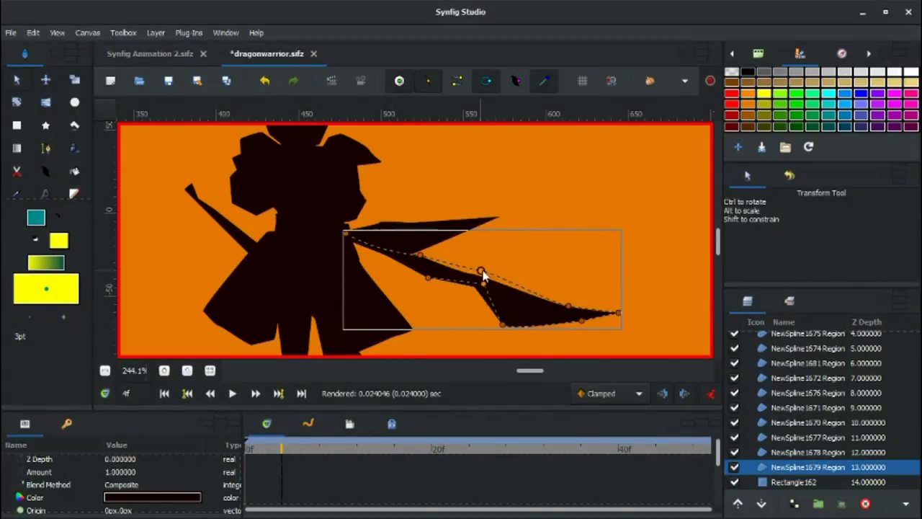
key(bracketleft)
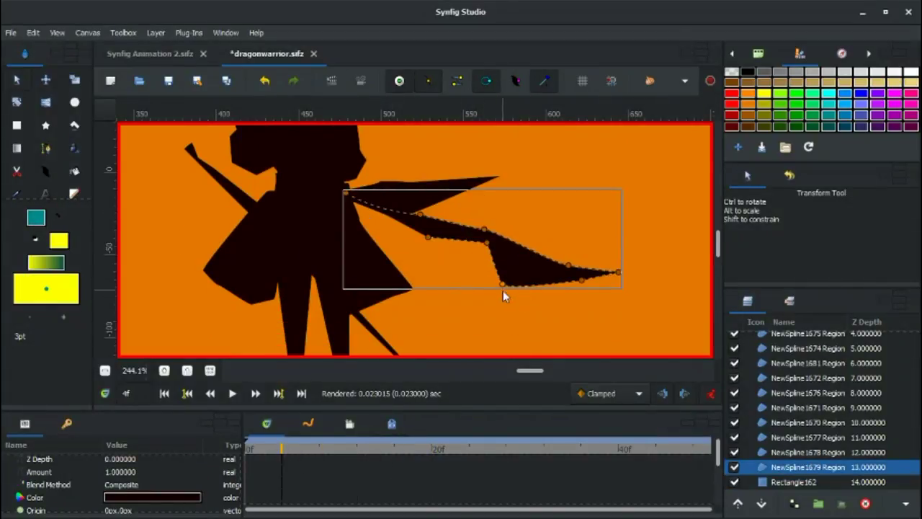
drag(258, 463, 281, 463)
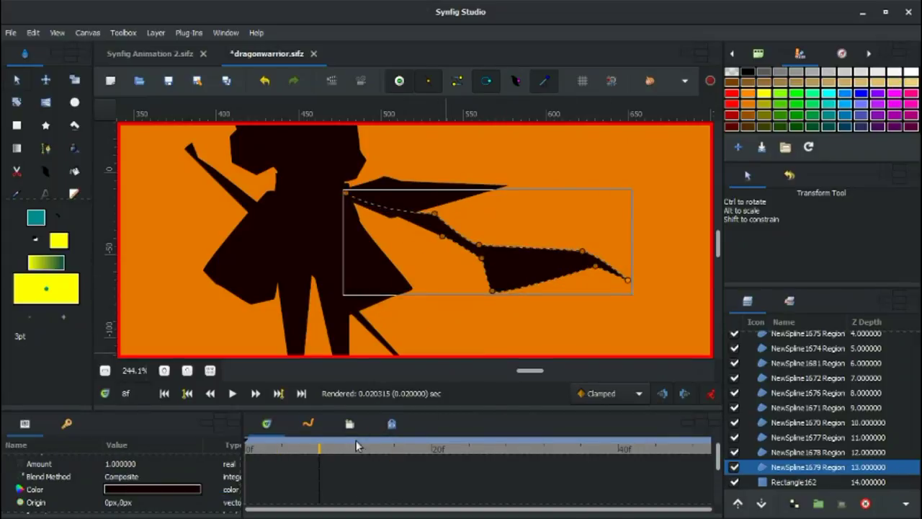
key(bracketright)
click(285, 423)
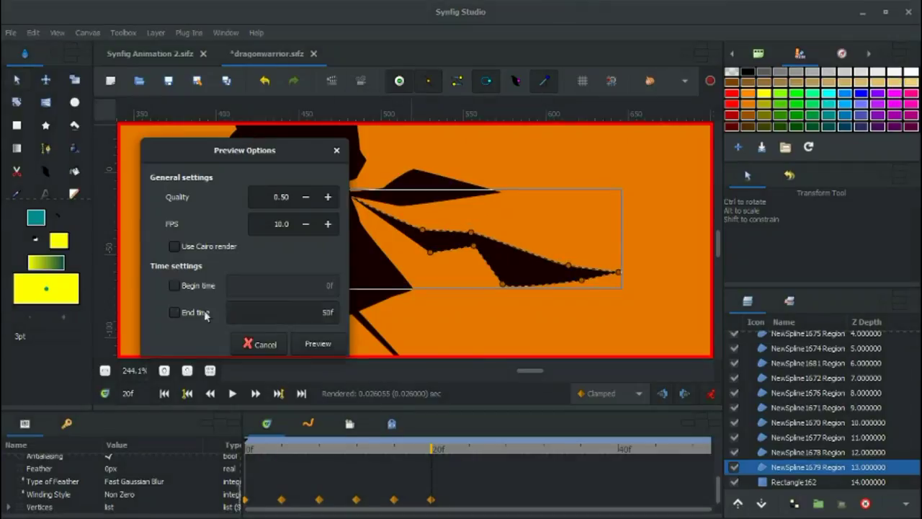
Step: Preview the flapping again, fit the scene in view, and select the warrior's layers
click(315, 343)
click(71, 382)
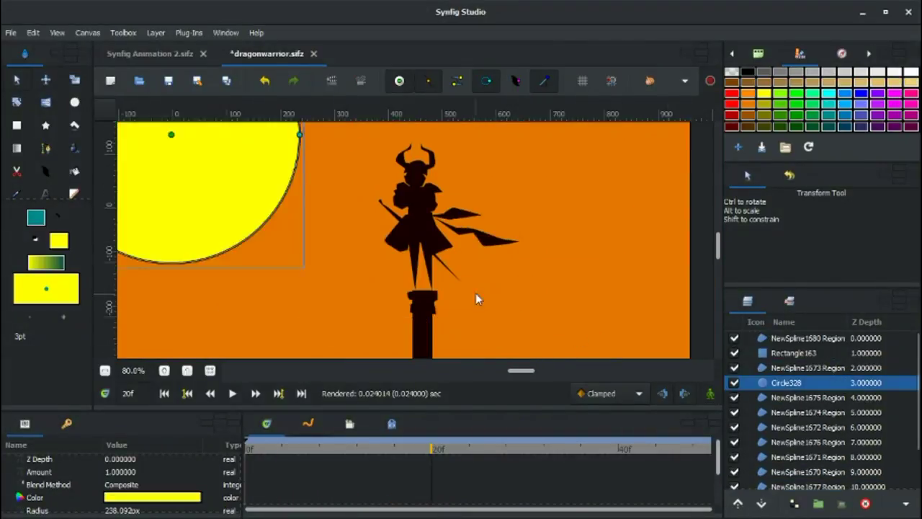
key(ctrl+shift+z)
shift+click(807, 467)
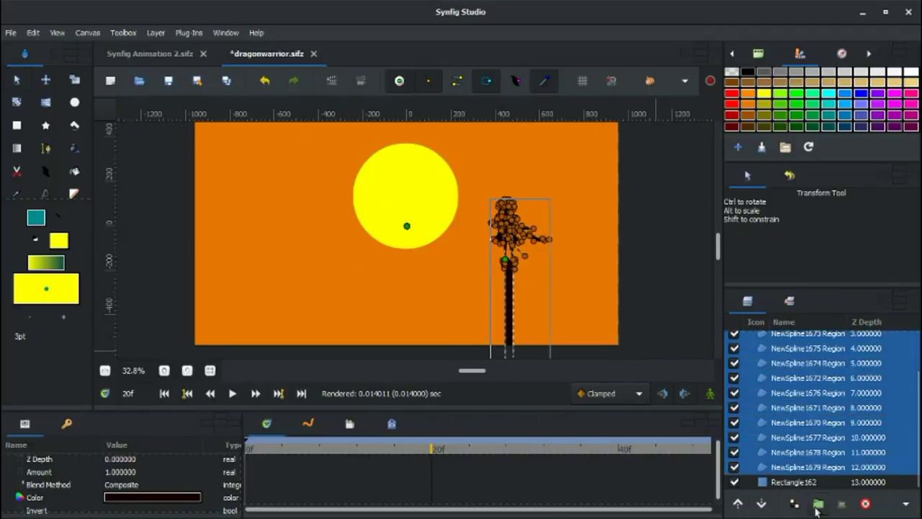
Step: Group the warrior's shapes, then group the sun circle and blur it into a glow
click(818, 503)
click(751, 338)
click(763, 353)
click(787, 368)
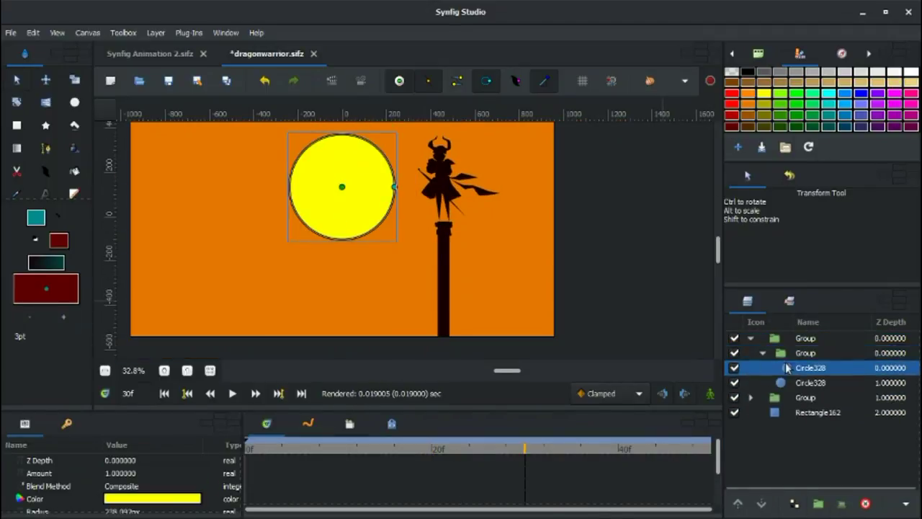
drag(350, 230, 490, 242)
Step: Try gradients over the sky and delete the unwanted gradient layer
click(406, 175)
key(g)
drag(333, 144, 333, 250)
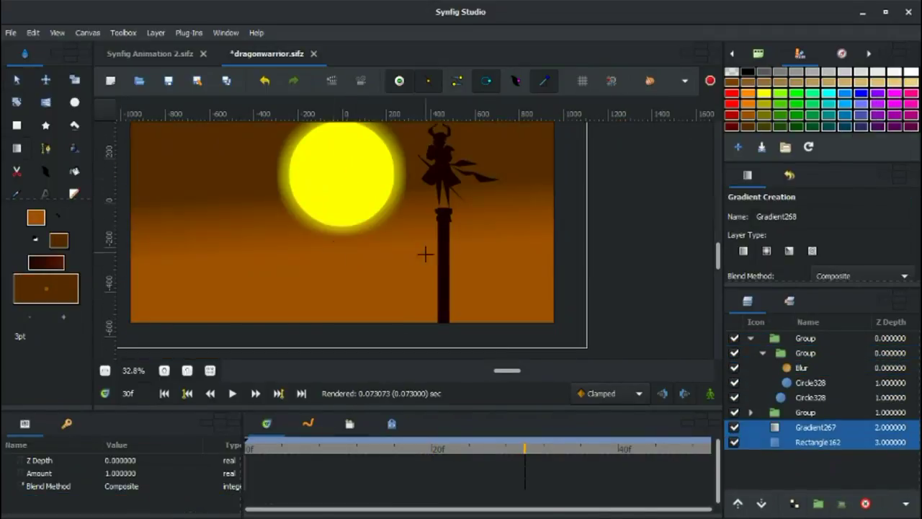
drag(351, 188, 351, 336)
key(a)
click(867, 503)
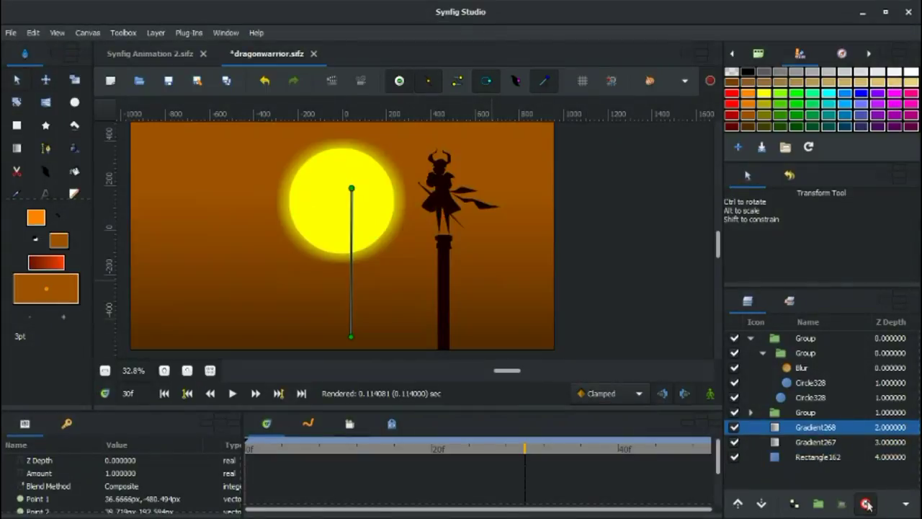
Step: Draw a vertical orange-to-red sky gradient and fine-tune its end points
click(59, 216)
key(g)
drag(339, 206, 346, 288)
key(a)
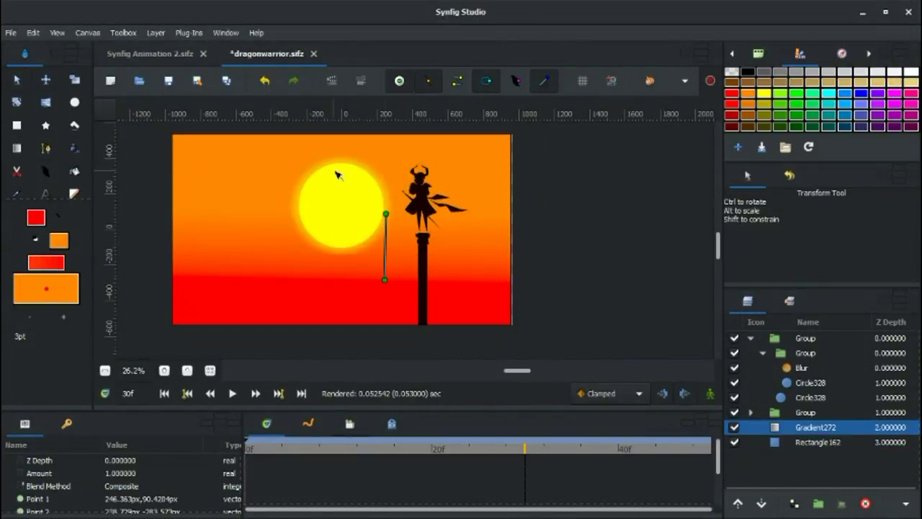
drag(385, 206, 393, 144)
drag(406, 319, 400, 323)
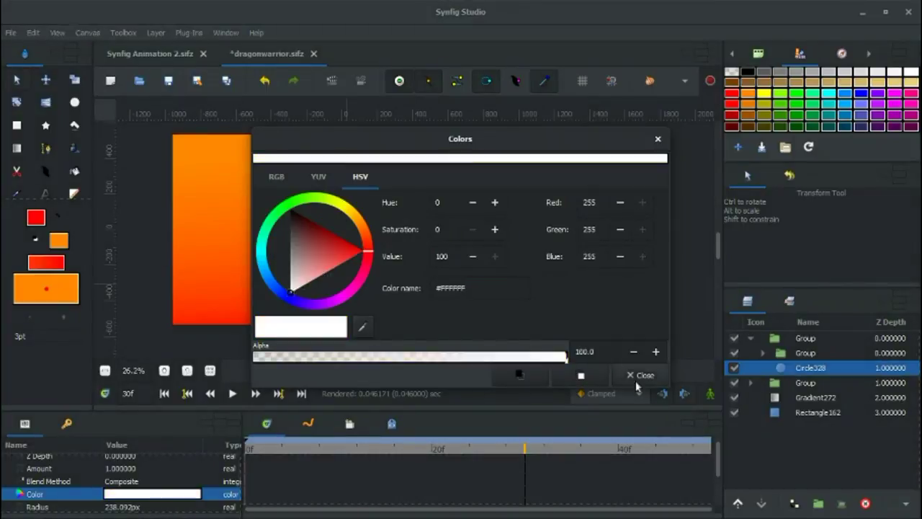
Step: Draw the long white cloud across the lower left of the sky
key(b)
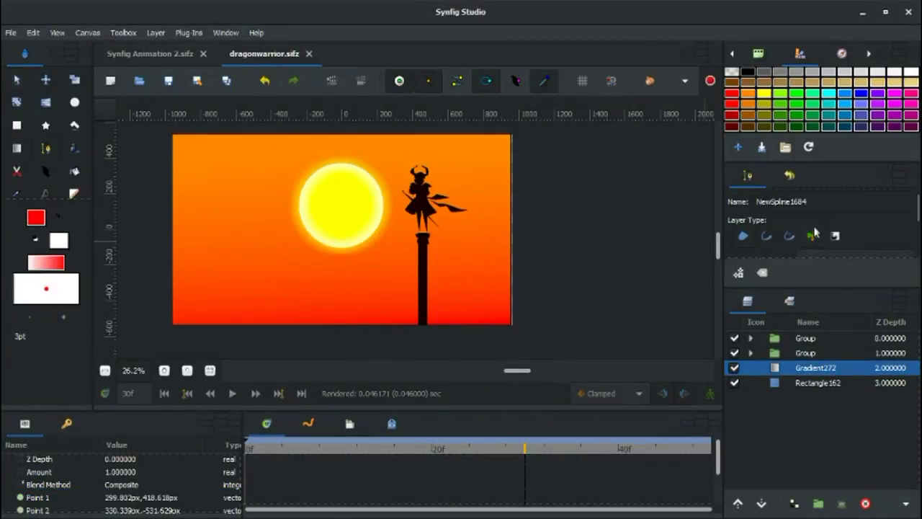
click(180, 270)
key(a)
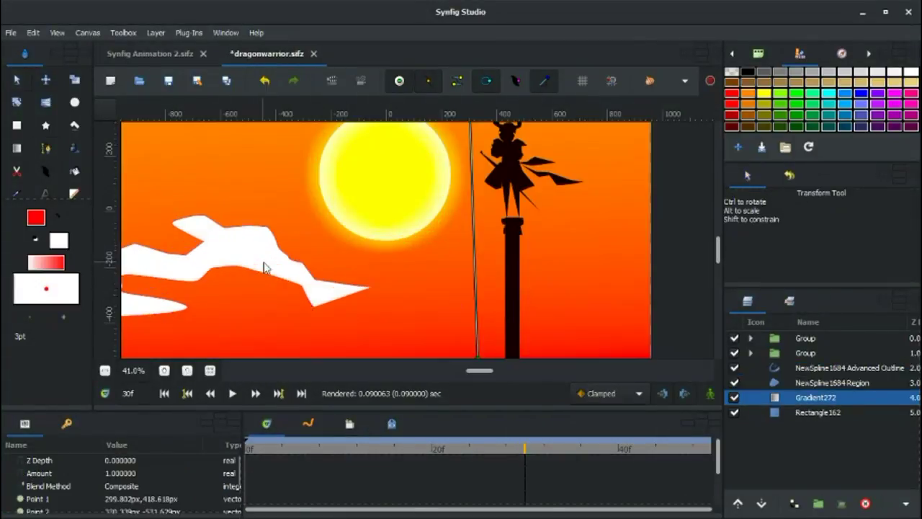
Step: Draw a second white cloud behind the warrior's head, unhide the sun group, and save
key(b)
click(567, 202)
click(497, 206)
click(432, 217)
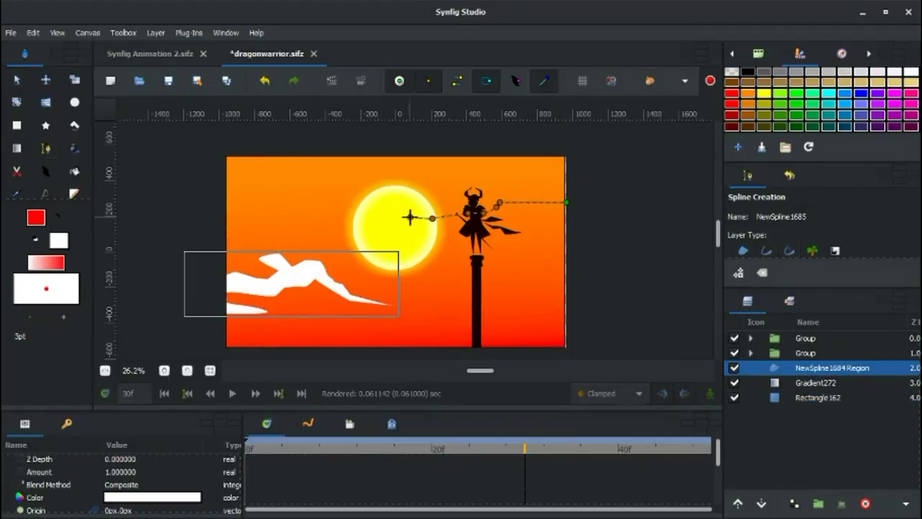
click(410, 217)
key(a)
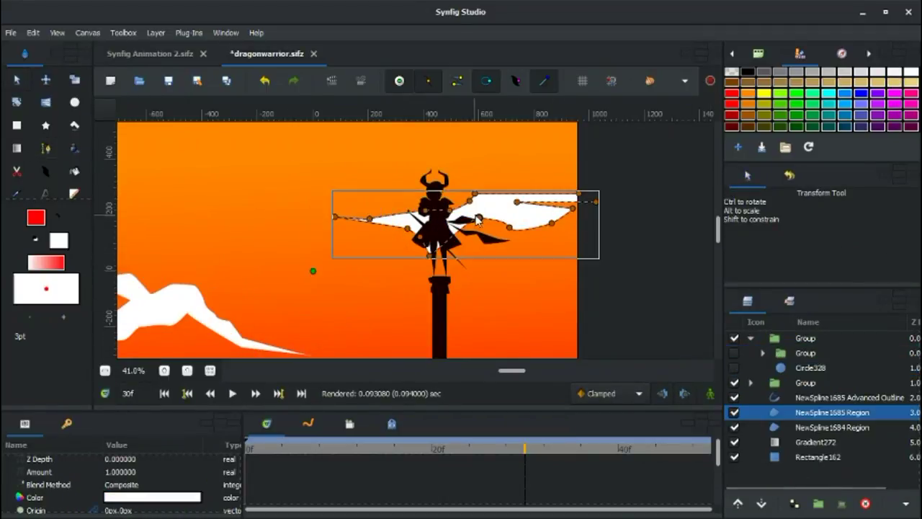
click(734, 368)
key(ctrl+s)
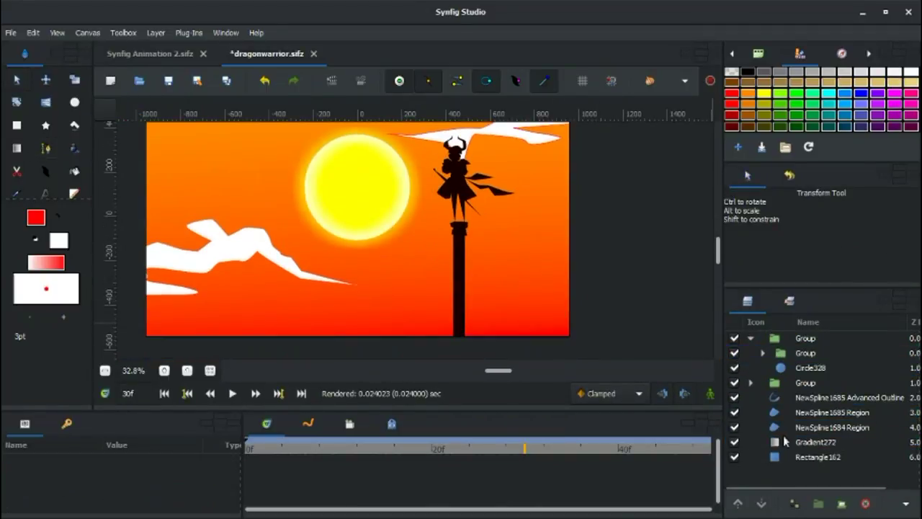
Step: Draw the first dark red pagoda shape right of the pillar, pulling a corner below the canvas edge
click(818, 457)
key(b)
click(564, 318)
click(545, 284)
click(565, 321)
key(a)
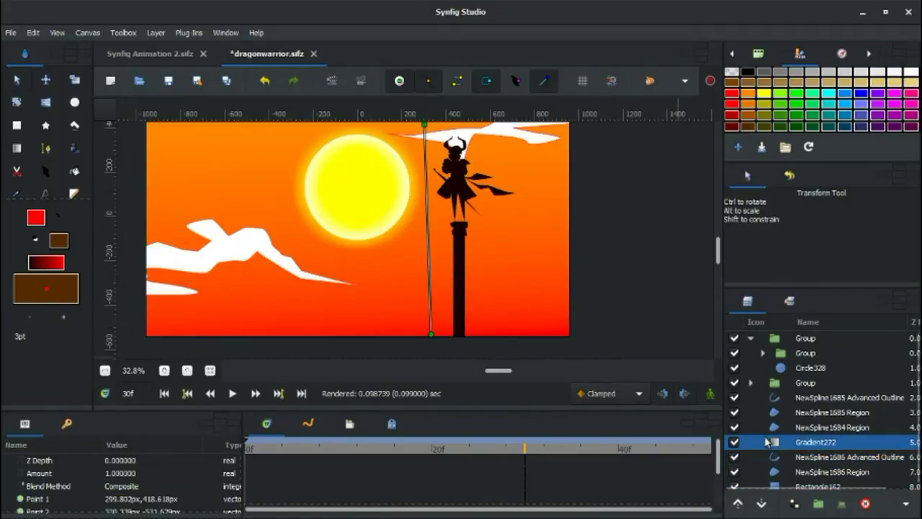
scroll(479, 310, up, 1)
scroll(434, 324, up, 2)
click(435, 324)
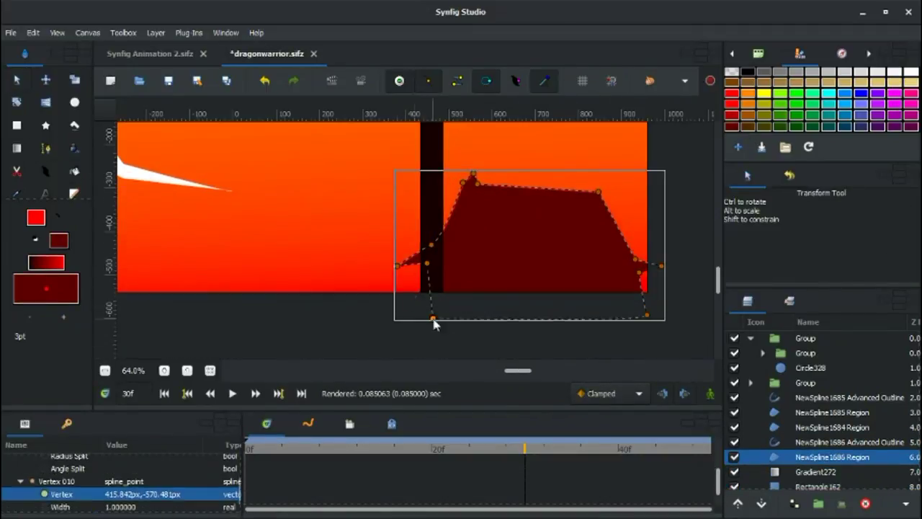
drag(664, 267, 628, 267)
Step: Add the pagoda's upper tier as a filled shape and save the file
click(816, 472)
key(b)
scroll(597, 243, down, 1)
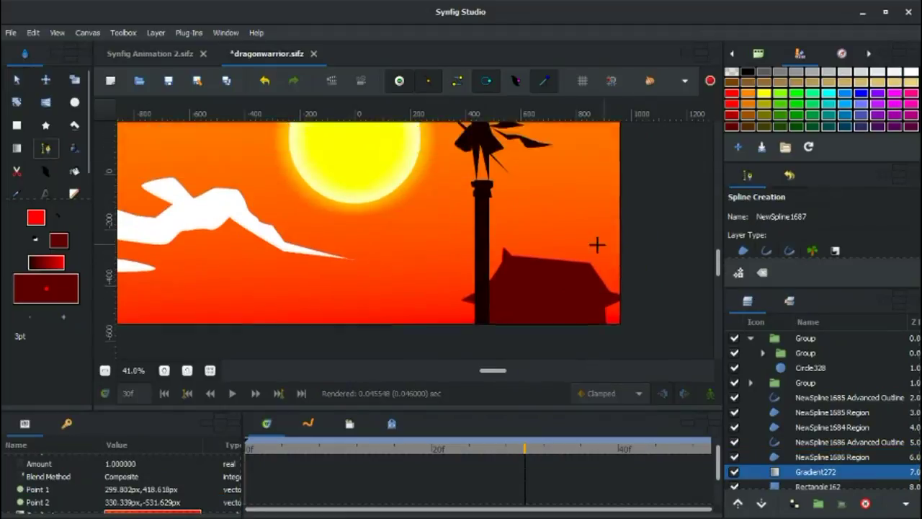
click(580, 188)
click(496, 264)
key(a)
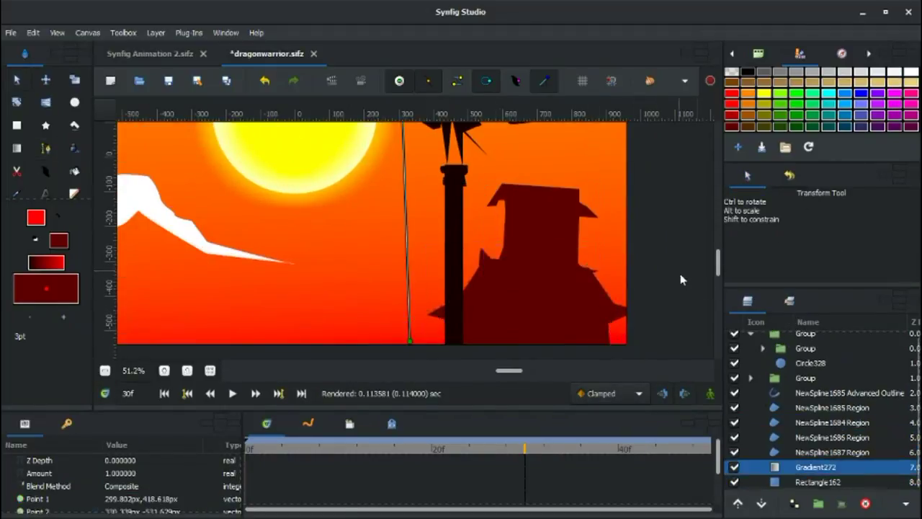
scroll(369, 319, up, 4)
scroll(514, 271, down, 3)
key(ctrl+s)
Step: Draw the pagoda's pointed spire as another filled shape
key(b)
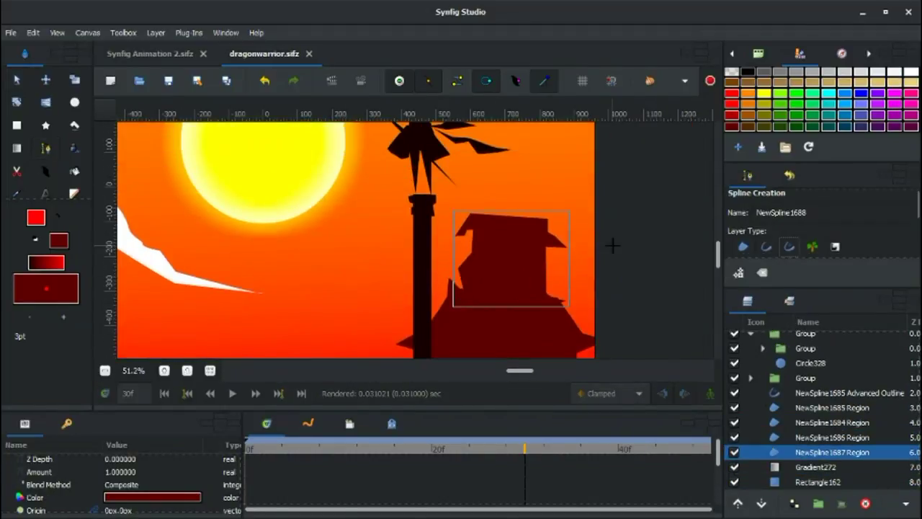
scroll(473, 261, up, 3)
click(498, 309)
click(539, 228)
key(a)
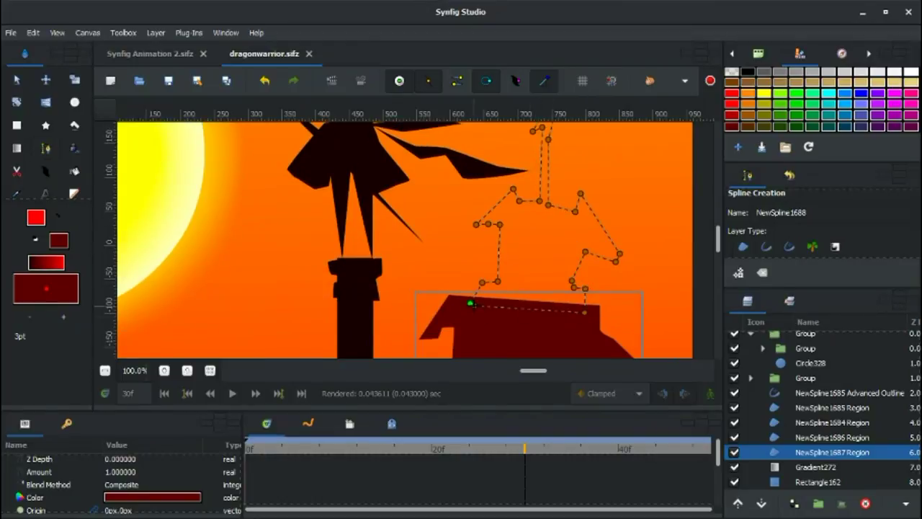
scroll(391, 279, down, 4)
Step: Outline the second pagoda at the lower left over the clouds and save
click(391, 279)
key(b)
click(393, 275)
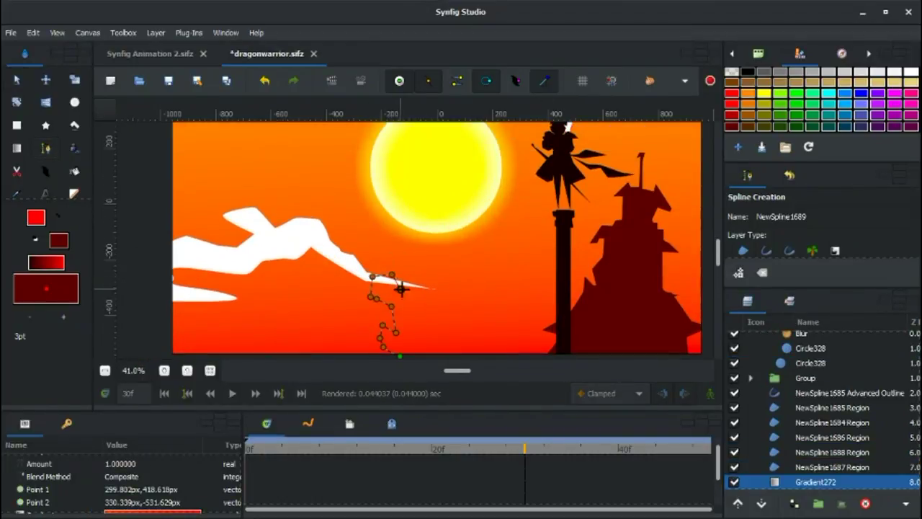
scroll(300, 250, down, 2)
key(a)
key(ctrl+s)
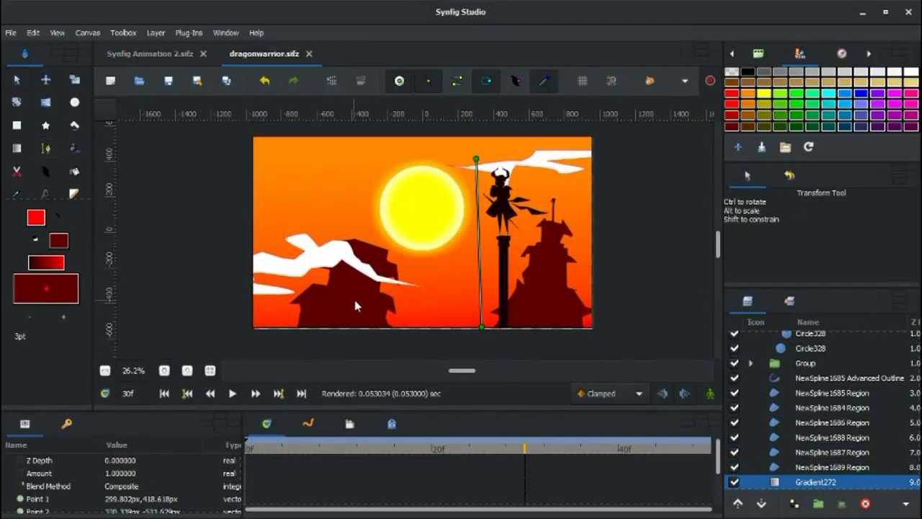
Step: Select the warrior group and then the sun circle
scroll(469, 284, up, 1)
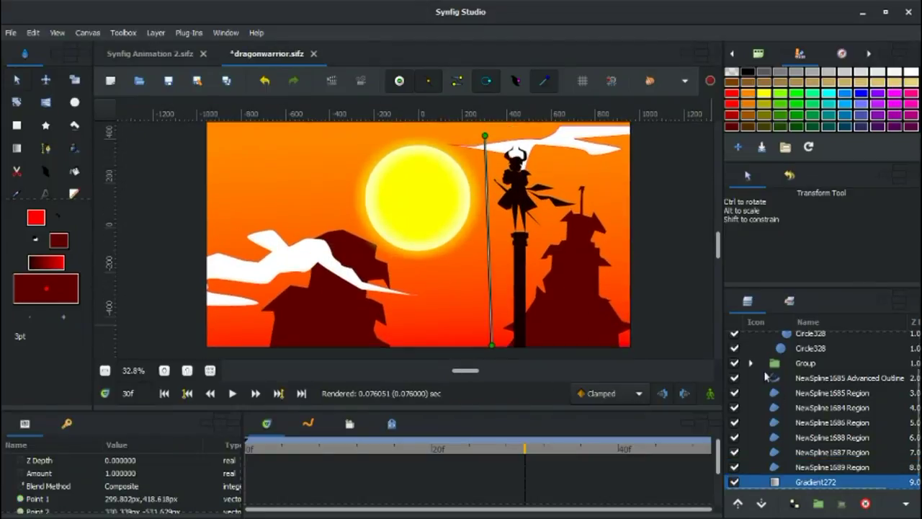
click(515, 206)
scroll(498, 168, down, 2)
click(468, 216)
scroll(617, 273, up, 2)
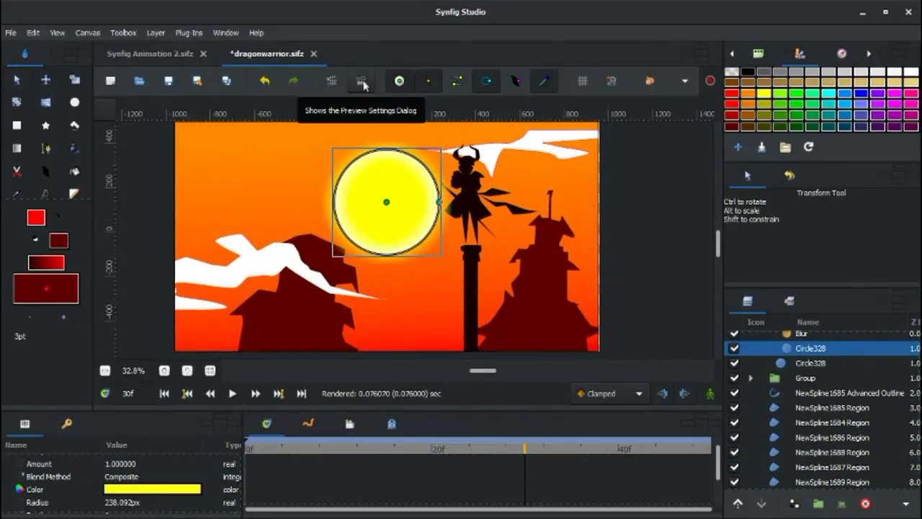
Step: Preview the animation, then group the sun layers and add a Time Loop layer to the group
click(361, 80)
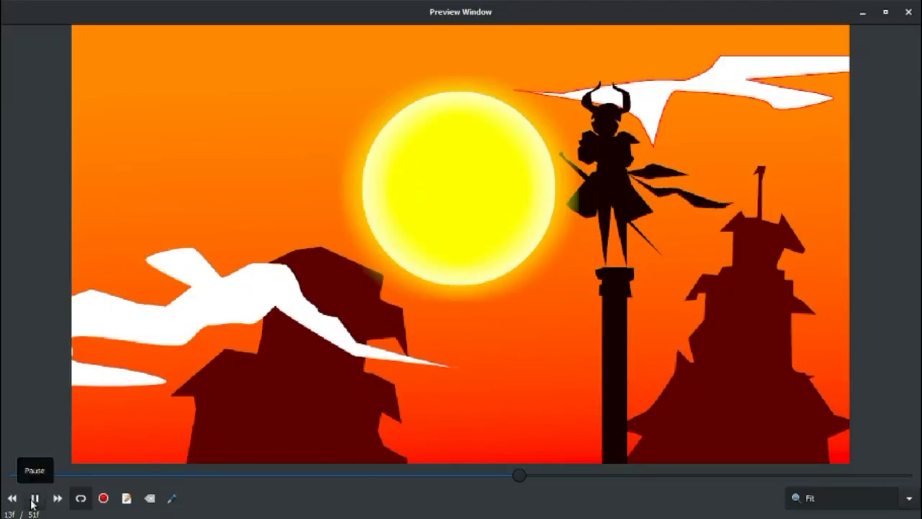
click(908, 12)
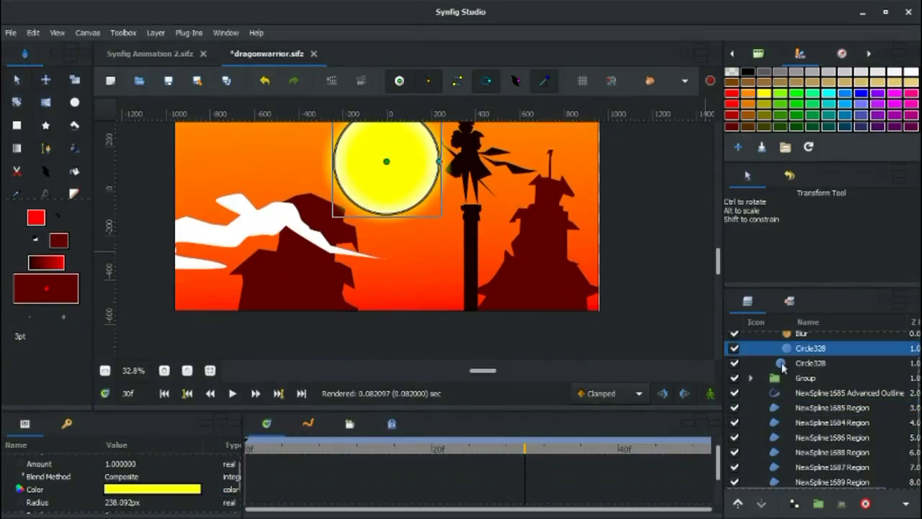
click(762, 506)
right_click(800, 332)
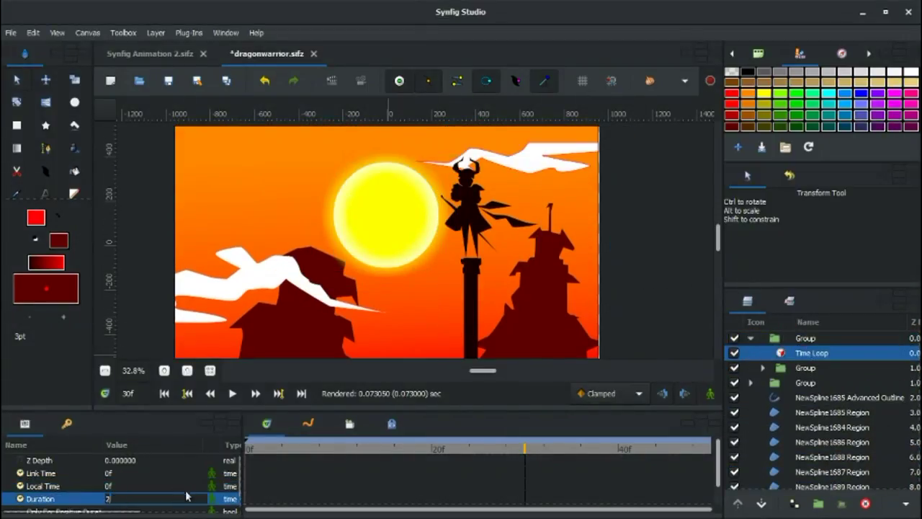
Step: Adjust a cloud vertex and start a new spline outline near the pillar's base
drag(237, 292, 233, 303)
click(408, 330)
key(b)
scroll(418, 249, up, 2)
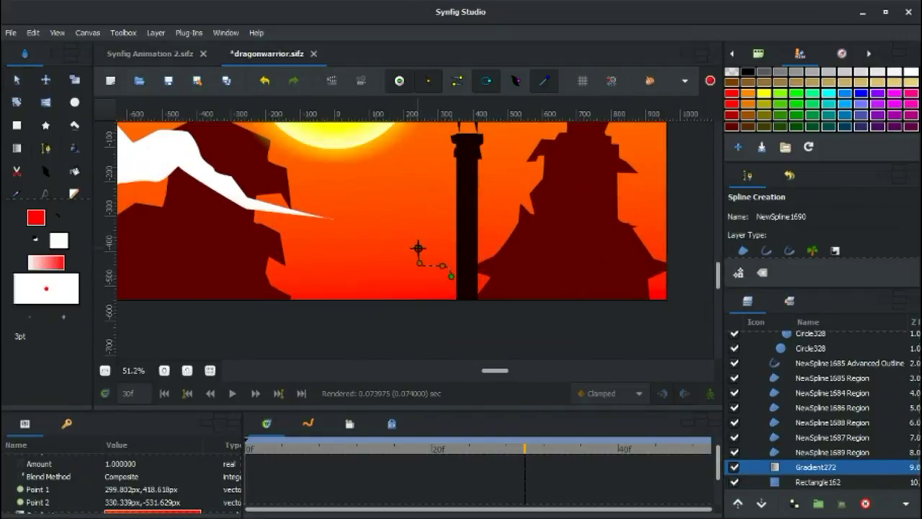
Step: Close the small white cloud into a filled region and start a four-point outline at top-left
click(449, 276)
scroll(448, 280, down, 3)
click(234, 151)
click(283, 157)
click(276, 166)
click(255, 173)
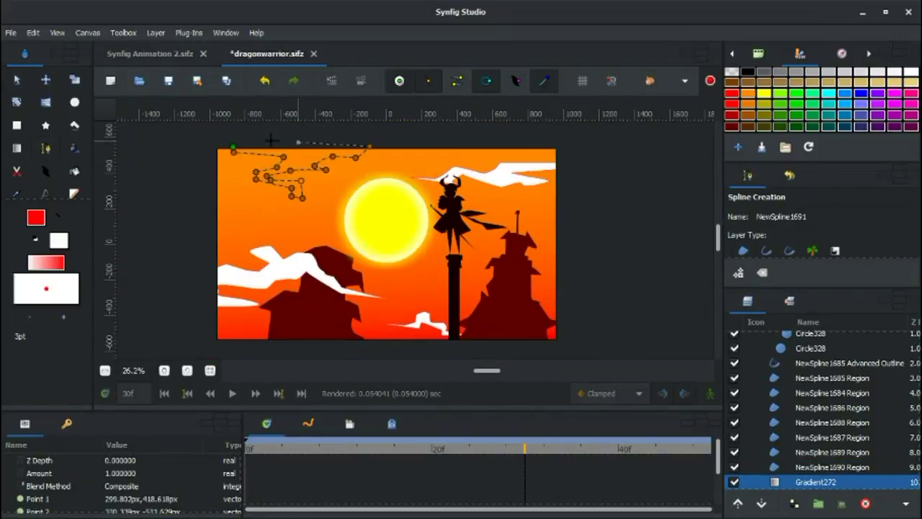
Step: Select the cloud and pagoda shapes and bundle them into a third group
key(a)
scroll(315, 238, up, 1)
click(315, 238)
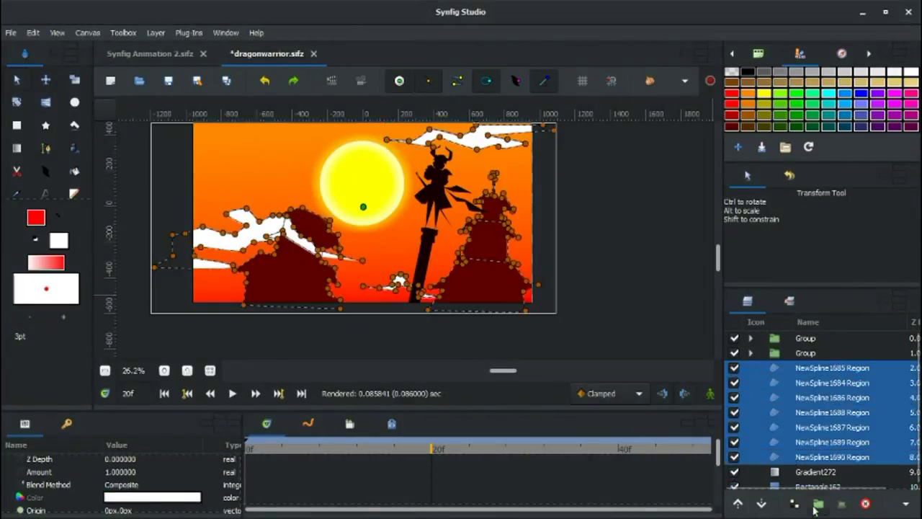
click(45, 166)
Step: Draw the first dark foreground cliff shape on the left and select it
scroll(304, 273, up, 1)
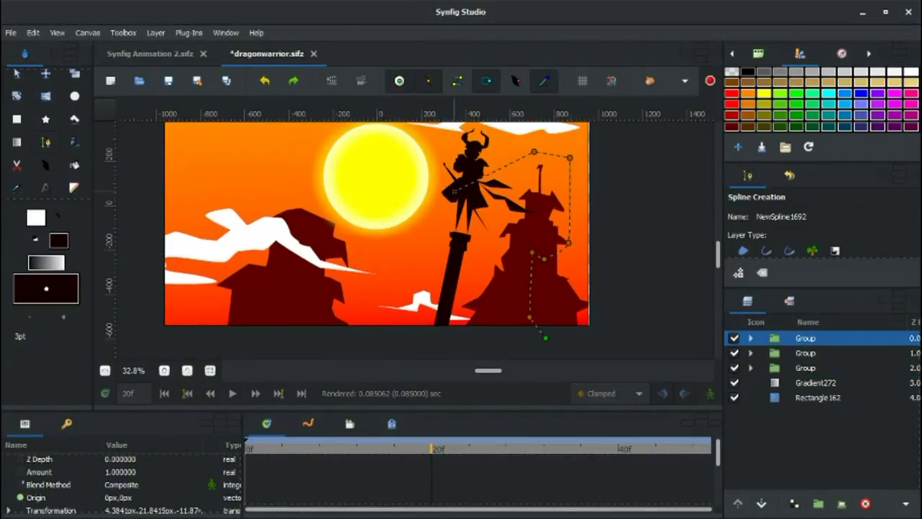
scroll(476, 264, down, 1)
click(237, 208)
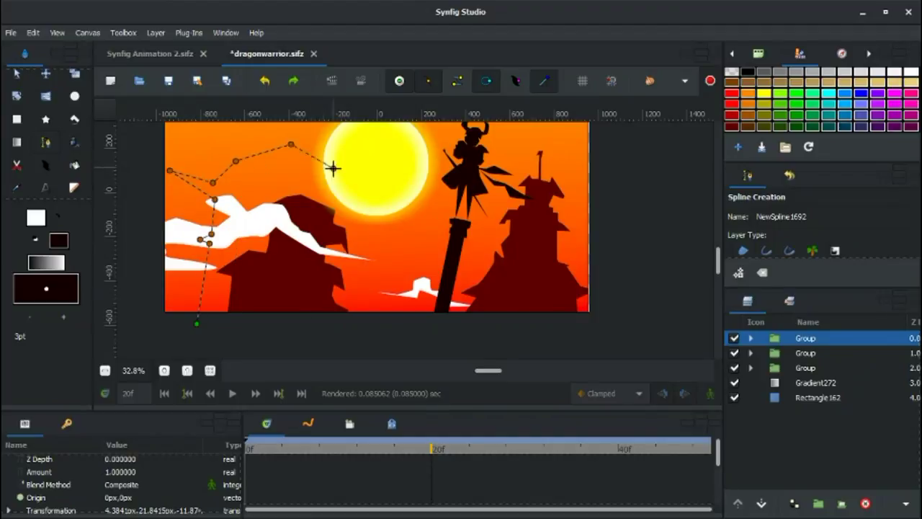
click(259, 137)
scroll(288, 180, up, 2)
click(282, 116)
scroll(281, 134, up, 1)
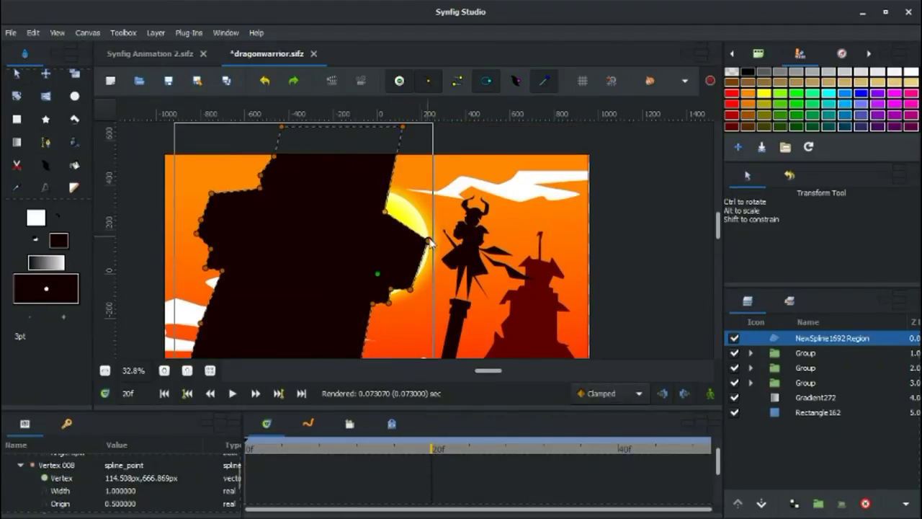
Step: Add two more dark cliff pieces as closed filled outlines
key(b)
scroll(402, 216, down, 2)
click(423, 193)
click(406, 267)
click(381, 292)
click(345, 299)
scroll(344, 299, down, 1)
key(b)
click(216, 296)
key(b)
click(244, 164)
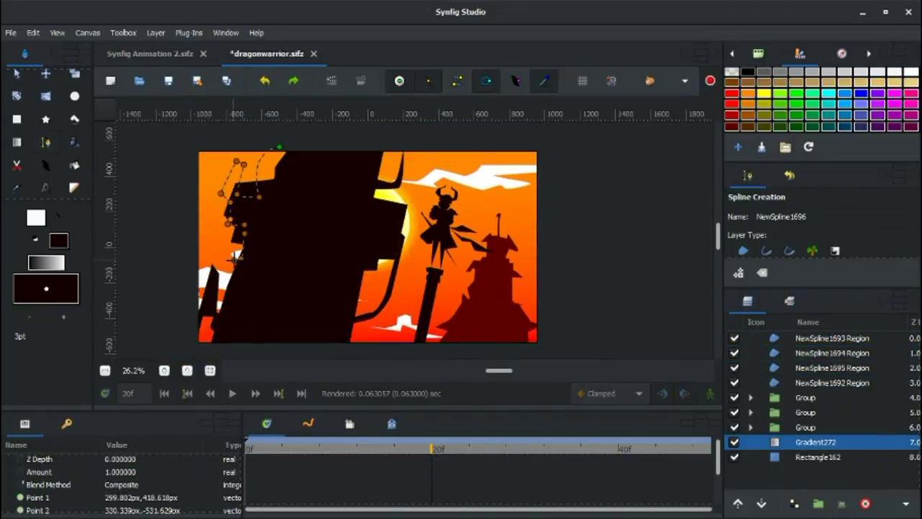
click(280, 149)
Step: Select the cliff shapes and bundle them into a fourth group
key(b)
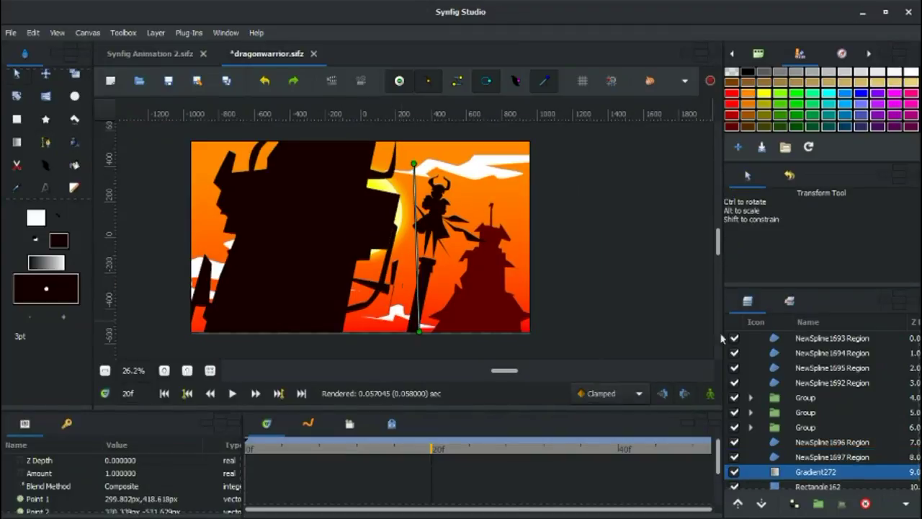
click(828, 338)
shift+click(828, 383)
click(818, 503)
scroll(613, 289, down, 2)
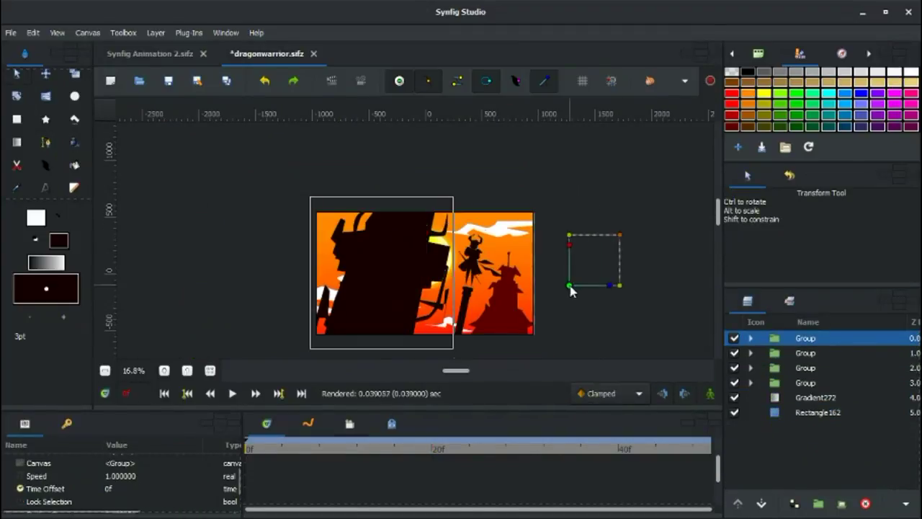
Step: In Animation mode, key a group's sideways position at frame 50 and play the preview
click(710, 393)
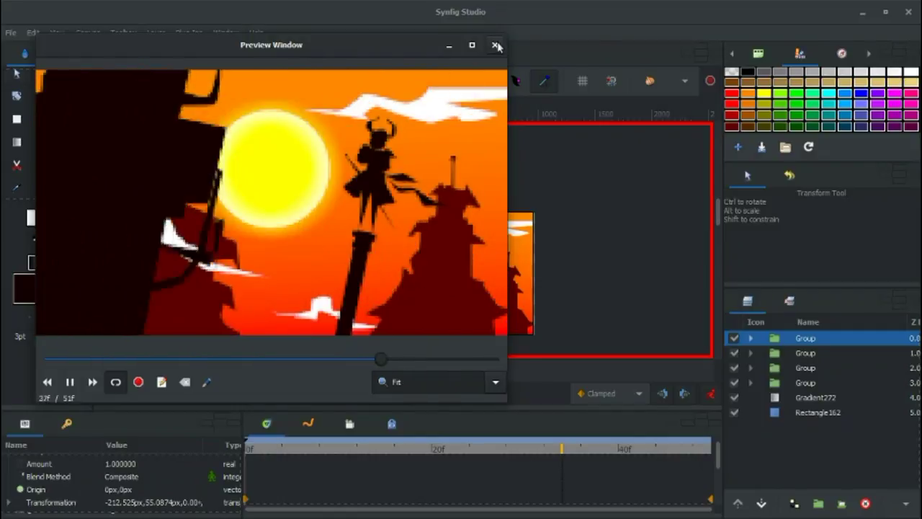
click(495, 45)
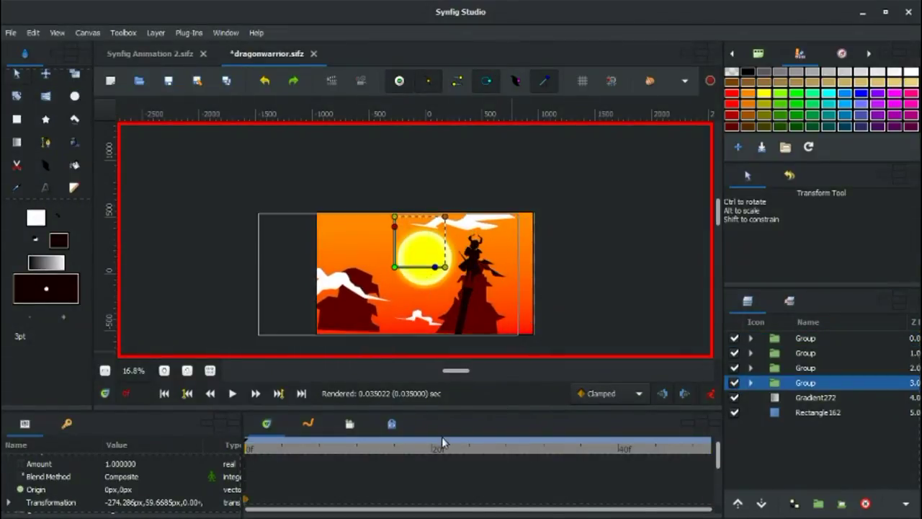
click(396, 269)
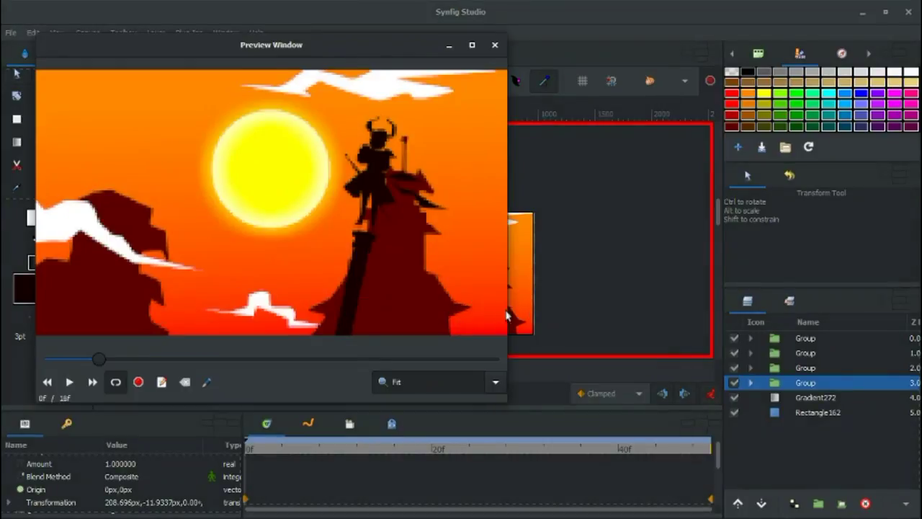
click(69, 382)
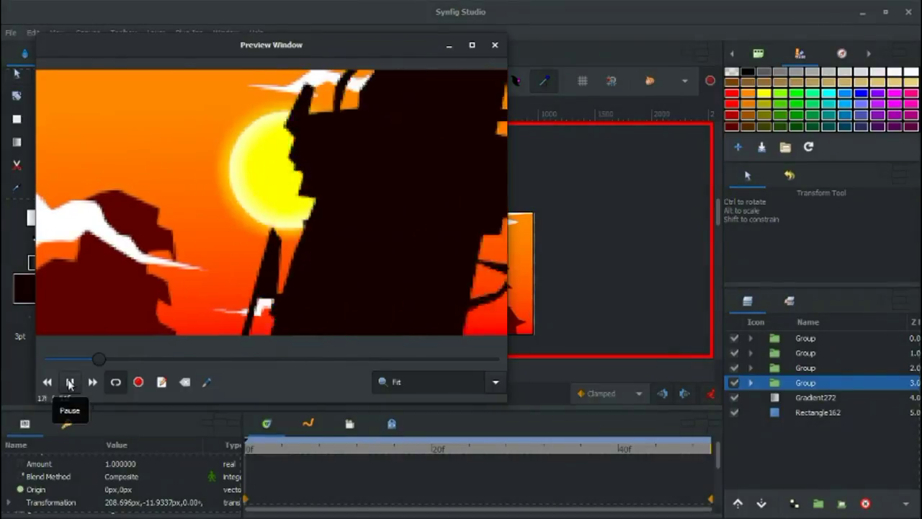
click(495, 46)
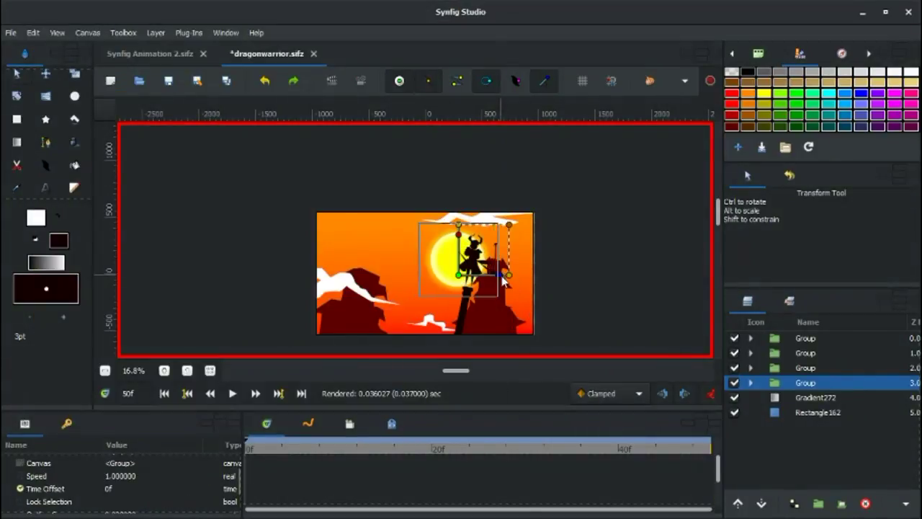
Step: Key the warrior group's position, expand the cloud and pagoda group, and replay the preview
click(338, 296)
click(496, 221)
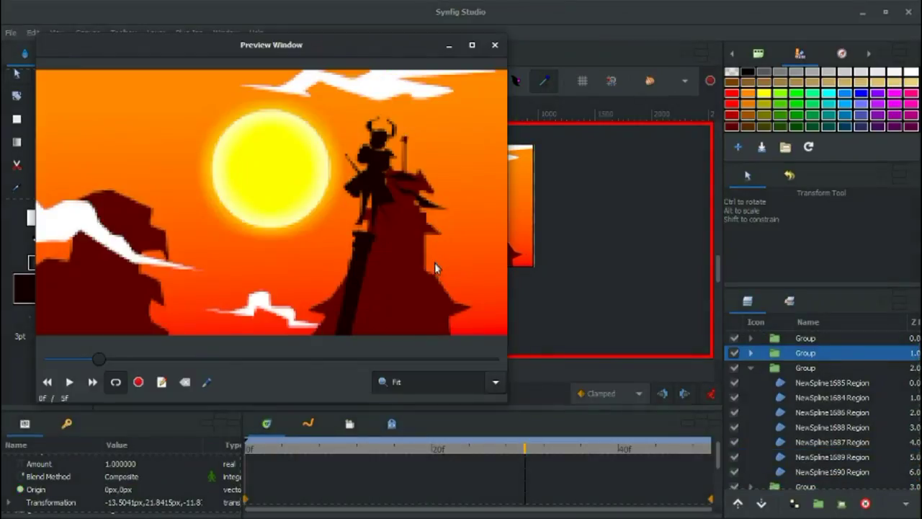
click(69, 381)
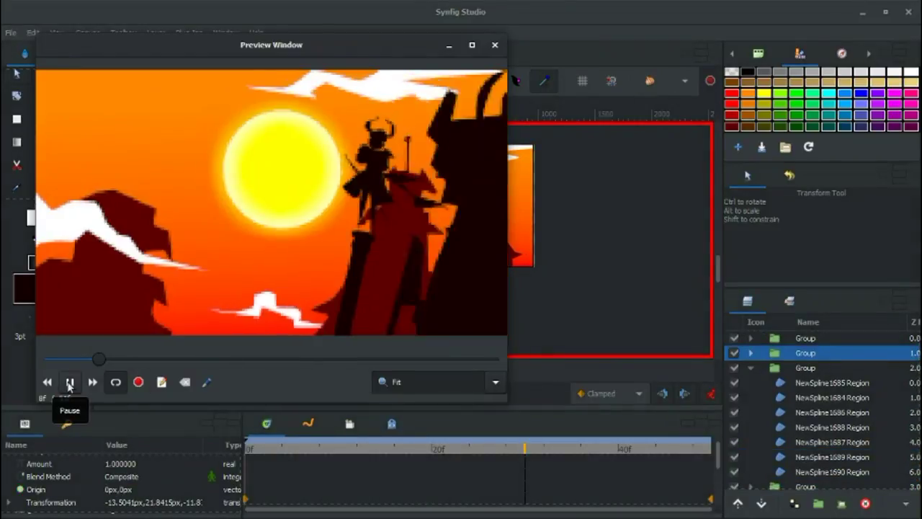
Step: Close the preview and finish the wavy faded red distant silhouette across the lower scene
click(495, 45)
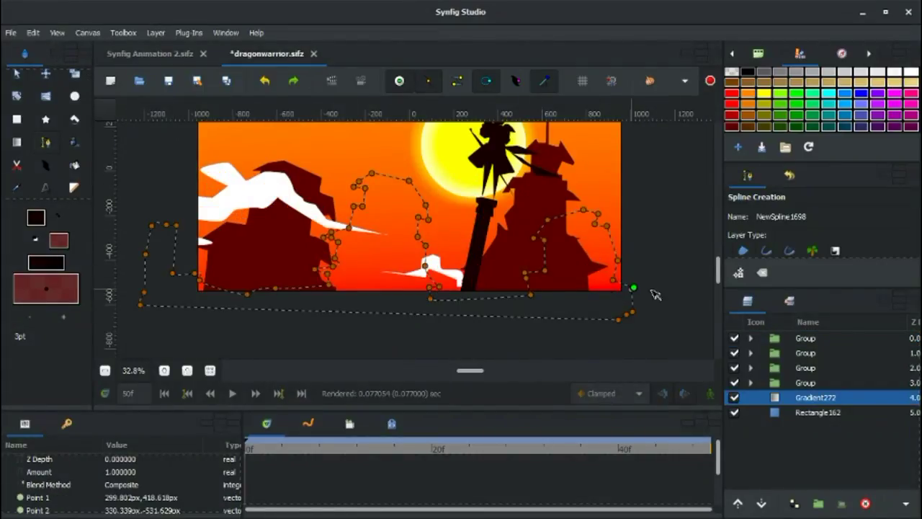
click(408, 181)
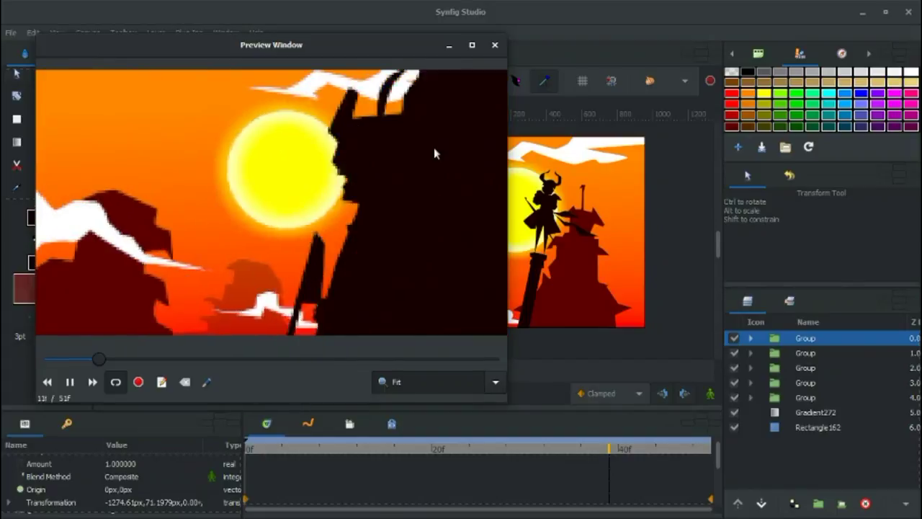
Step: Stop the full-size parallax preview and jump back near its start to review the opening frames
scroll(417, 274, down, 2)
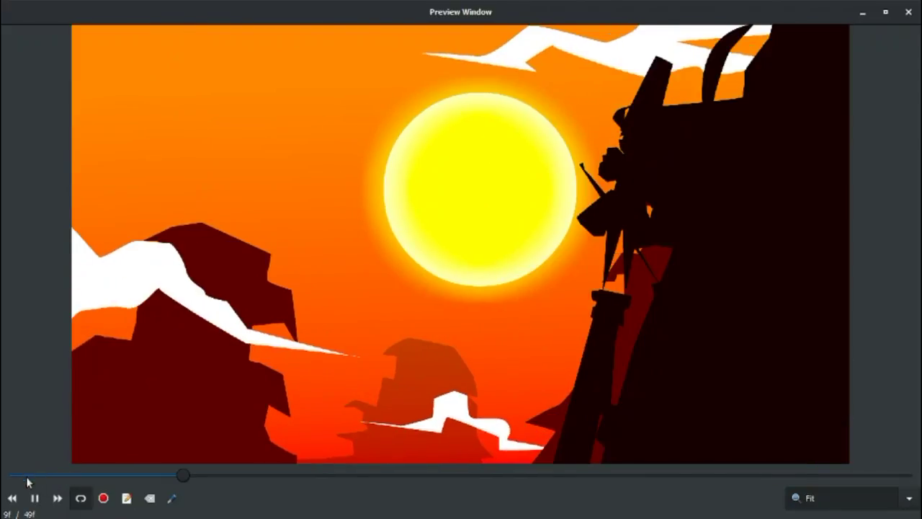
click(34, 498)
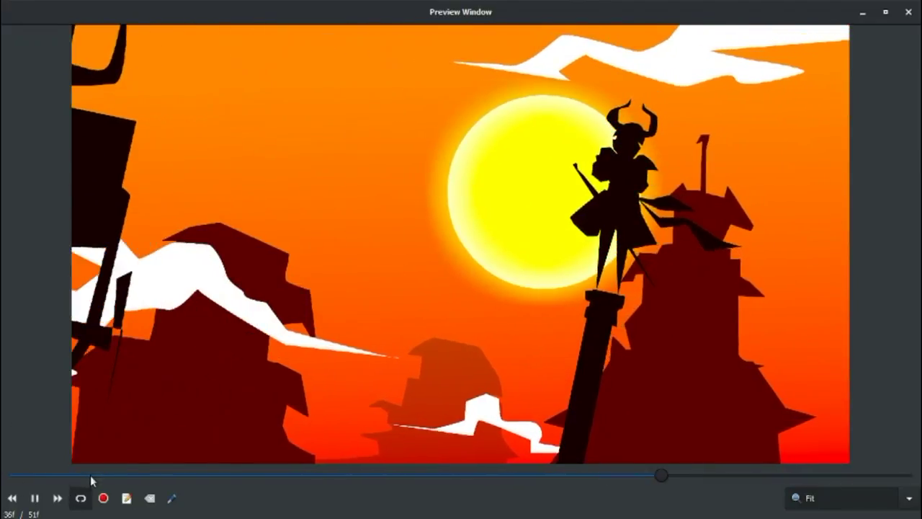
click(90, 475)
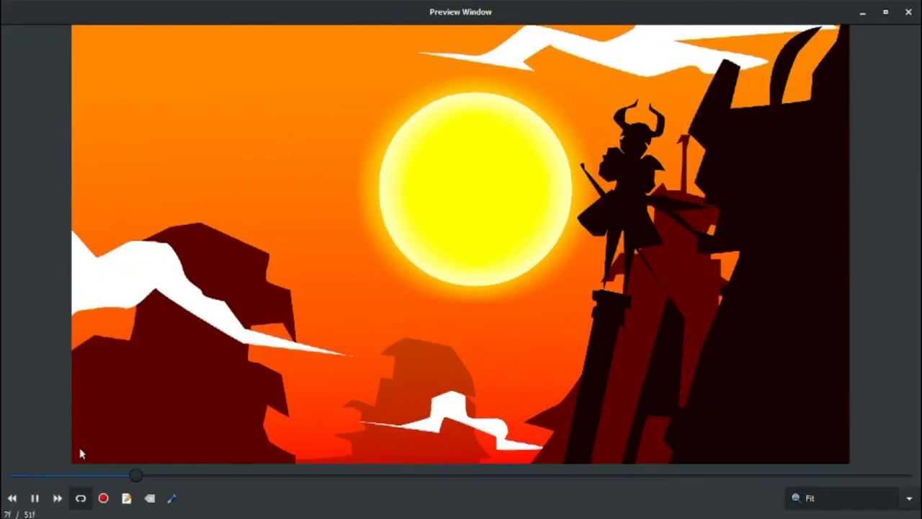